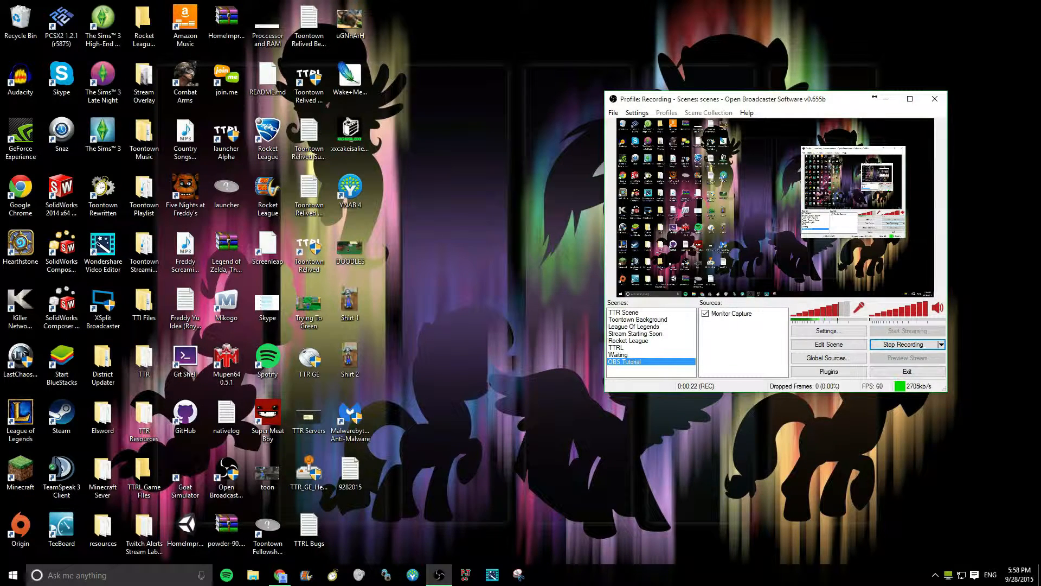
- Download the OBS 0.655 Beta installer for Windows 7/8/10 from obsproject.com in the browser
left_click_drag(1040, 32, 190, 7)
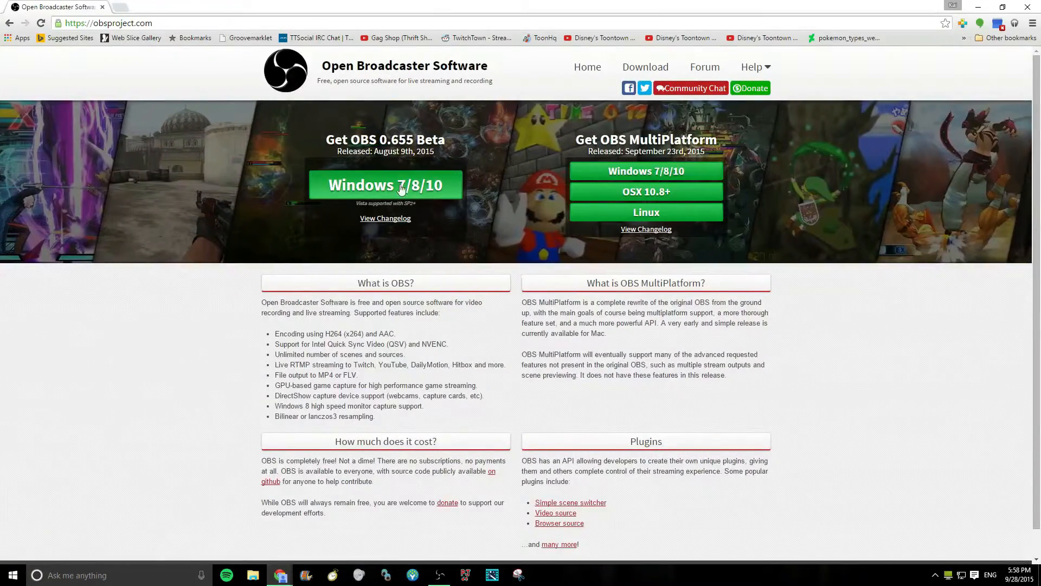
left_click(363, 188)
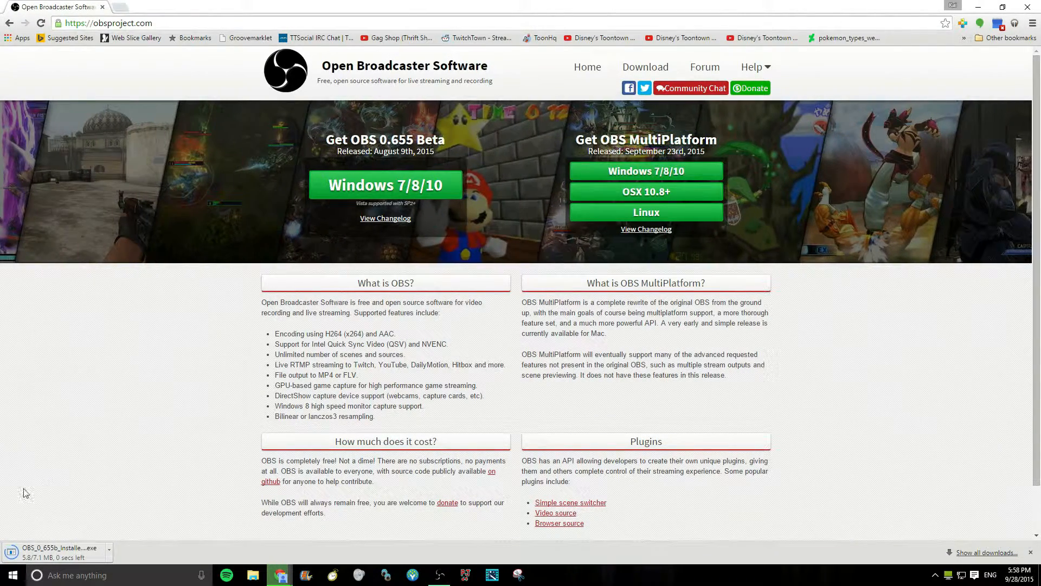
left_click_drag(92, 6, 1040, 33)
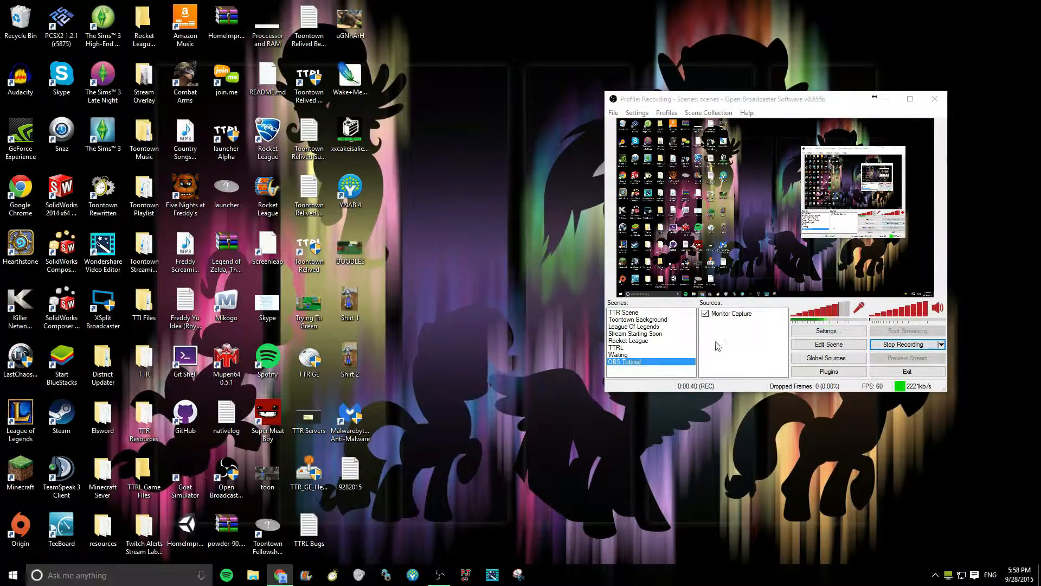
- Set up a Game Capture source named Chrome for the Google Chrome window and discard it
right_click(630, 376)
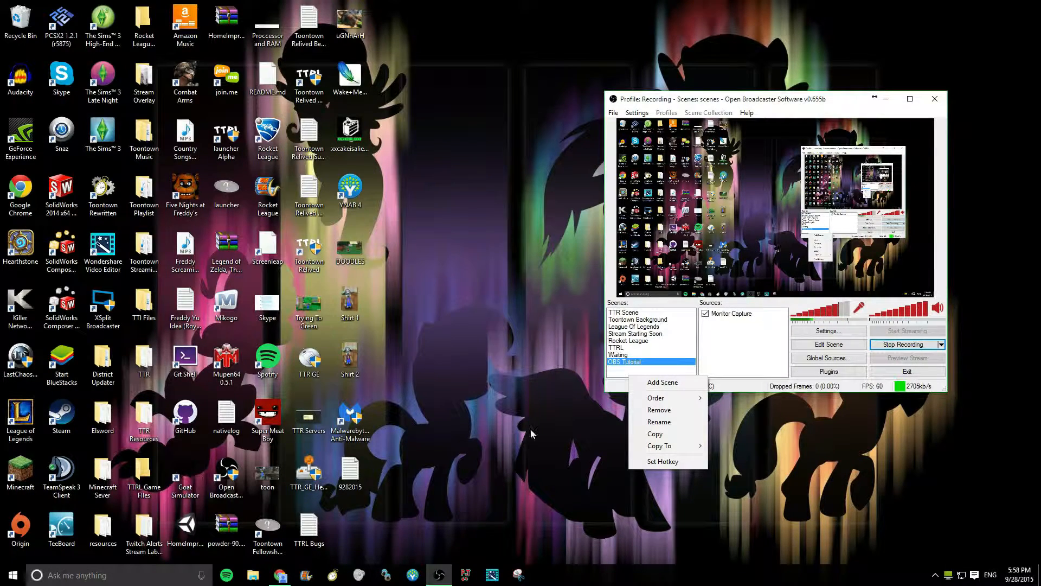
right_click(717, 343)
mouse_move(727, 353)
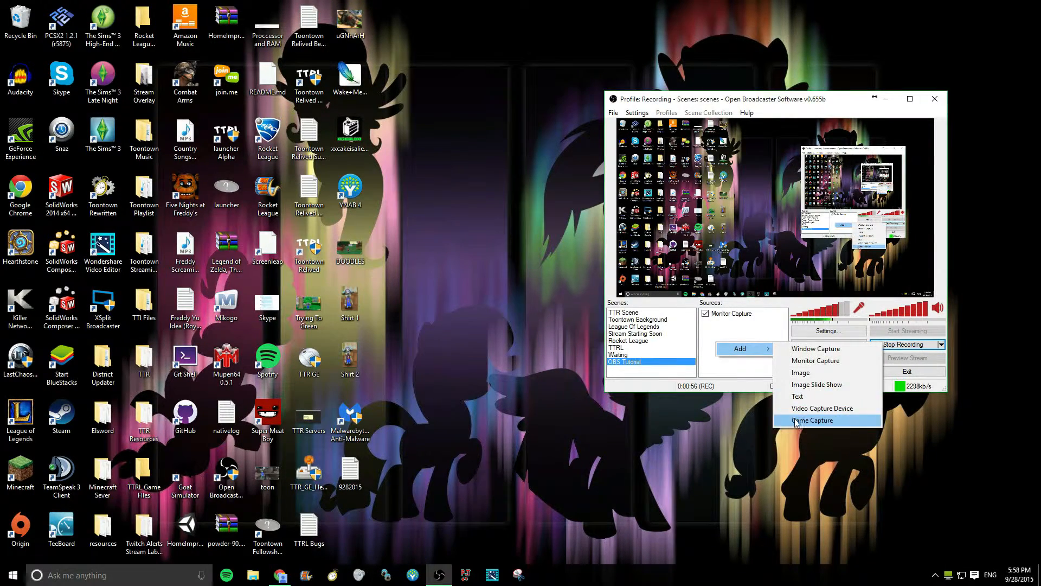
left_click(812, 421)
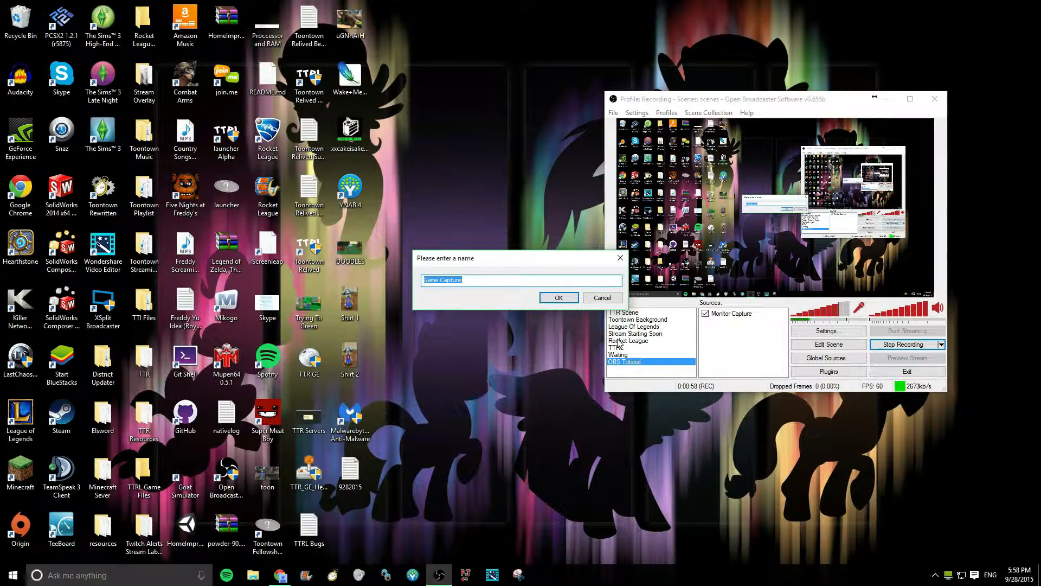
type("Chrome")
key("Return")
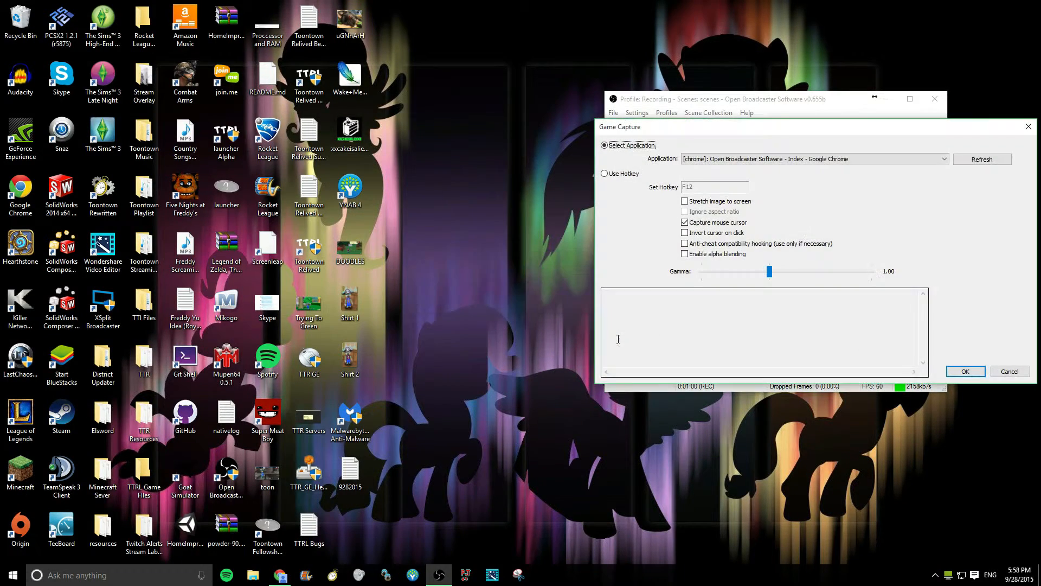
left_click(705, 159)
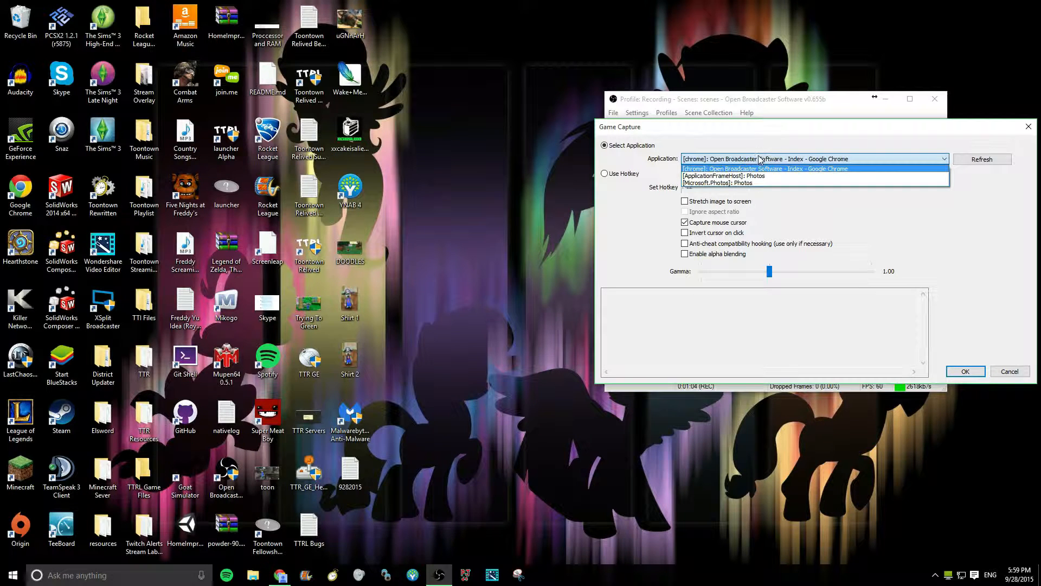
left_click(742, 169)
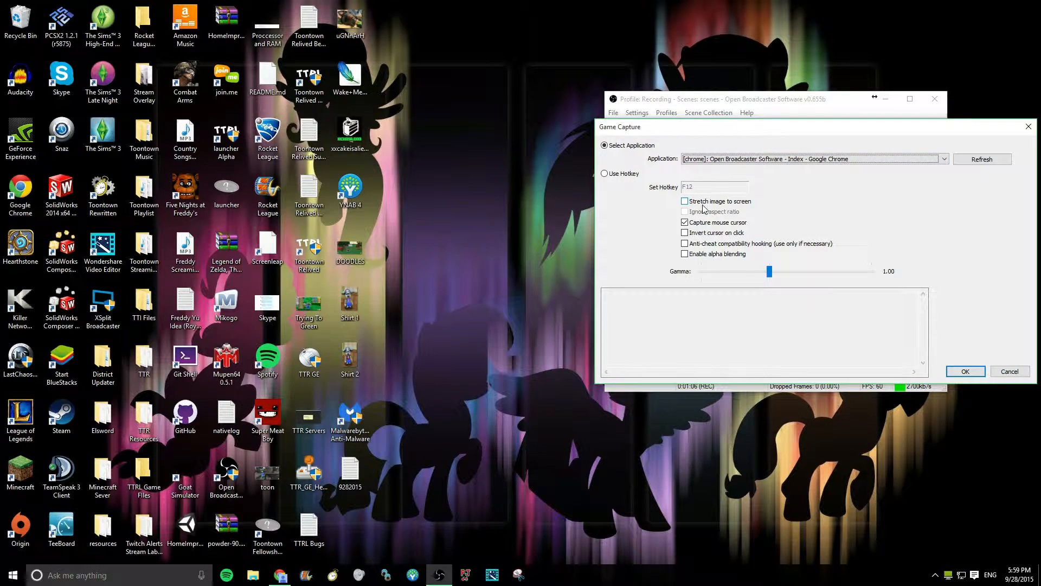
left_click(999, 373)
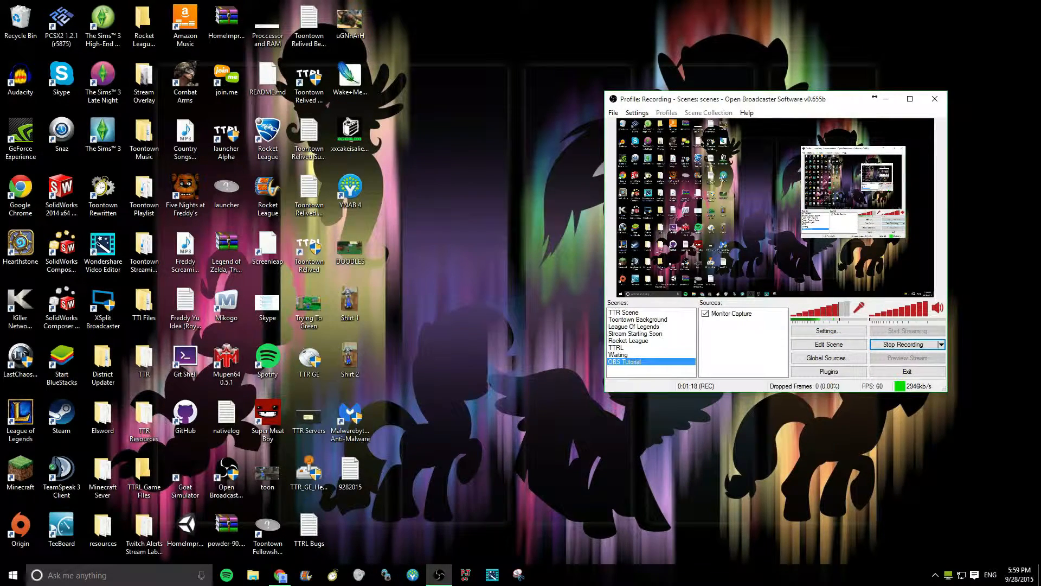
- Open the System information in Control Panel to identify the computer's processor for the browser's Stream Settings Estimator
key("alt+Tab")
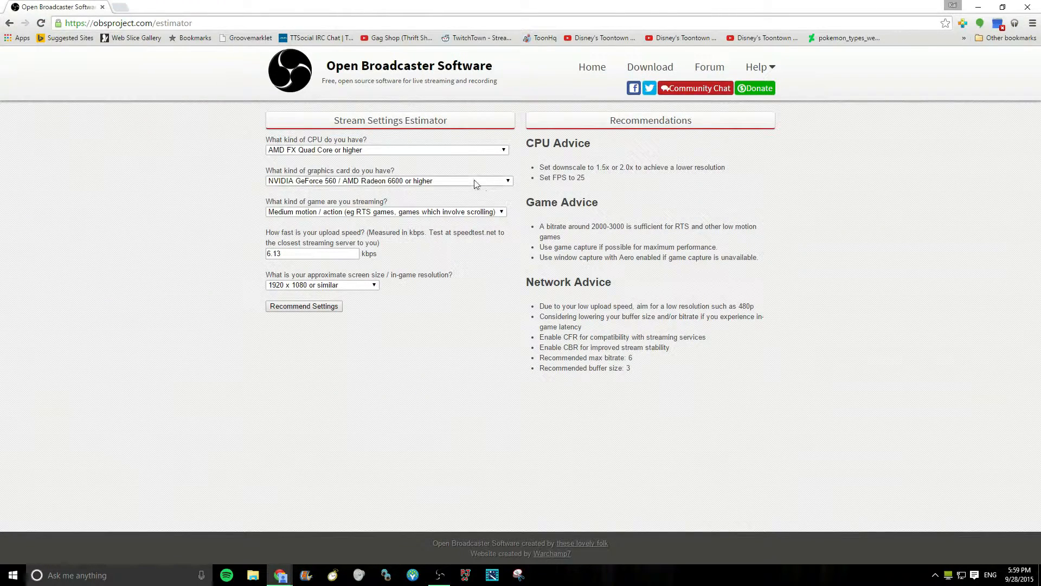
left_click(323, 151)
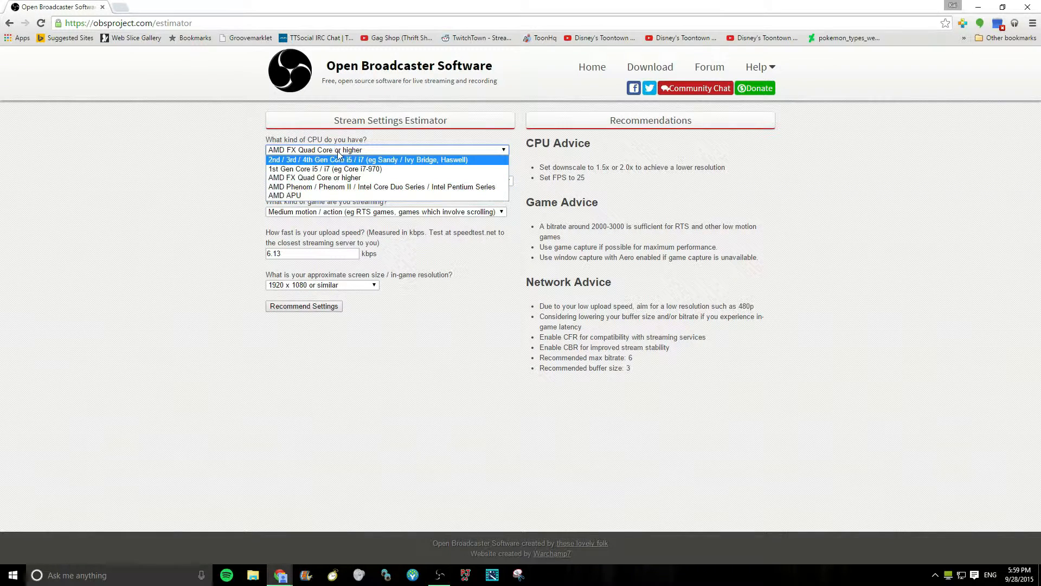
right_click(13, 576)
right_click(9, 579)
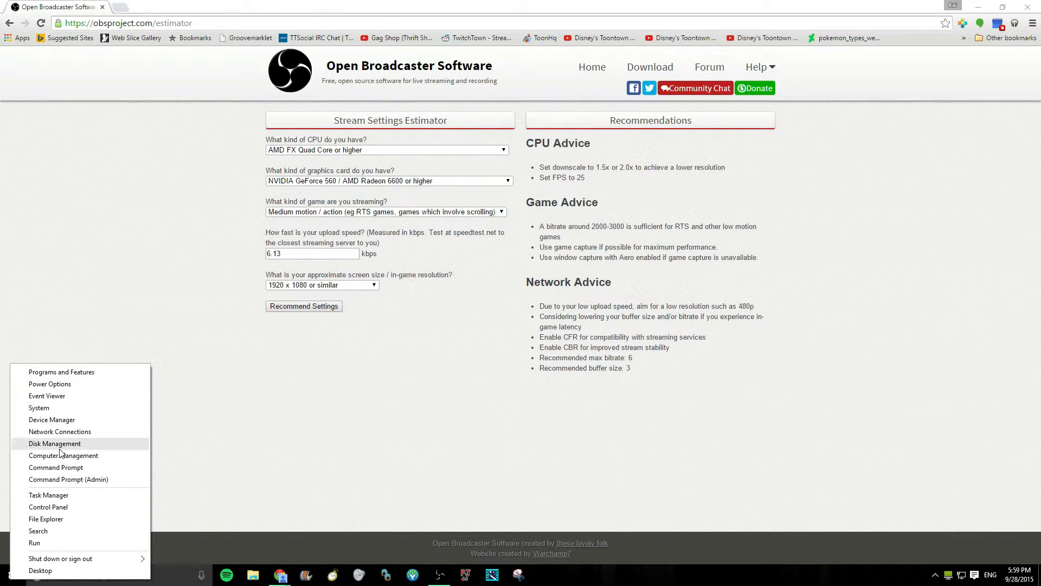
left_click(76, 508)
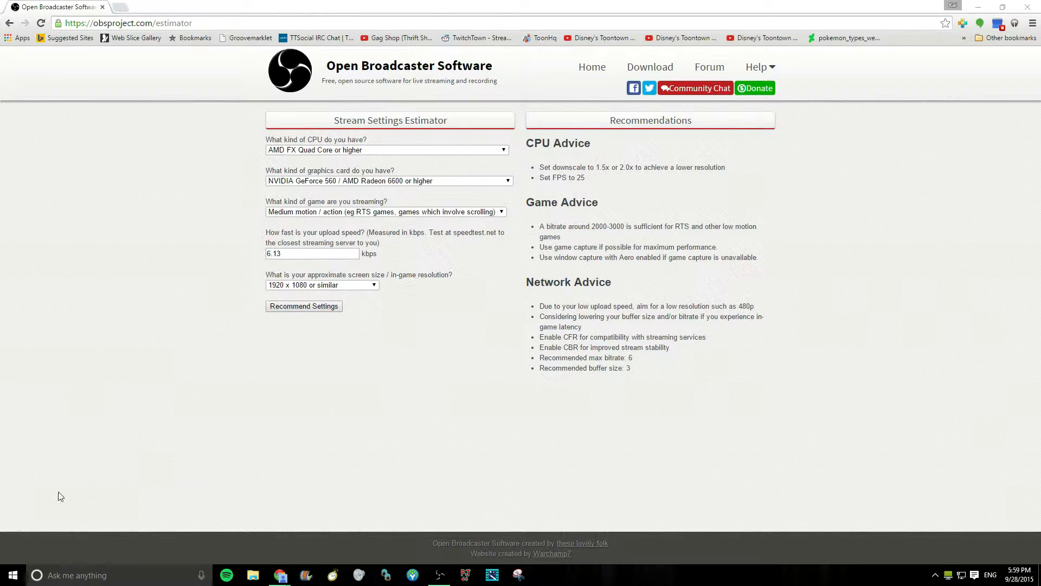
left_click_drag(1040, 49, 471, 0)
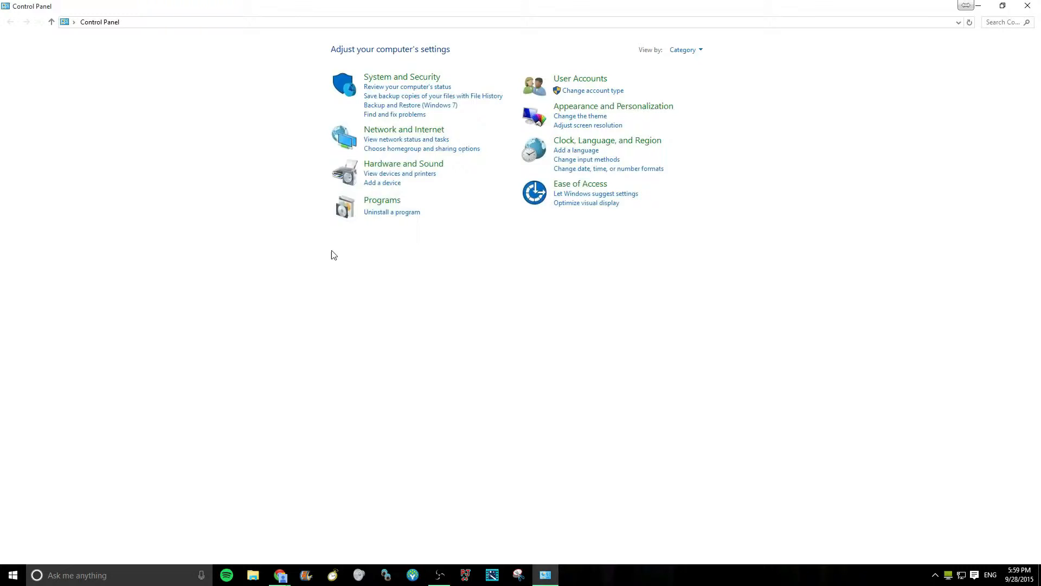
left_click(405, 82)
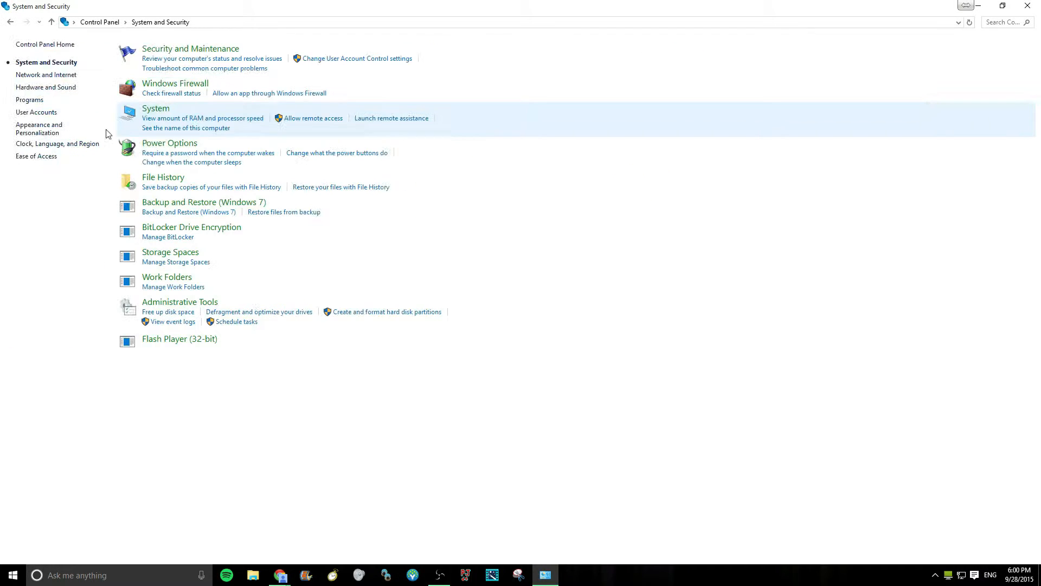
left_click(189, 128)
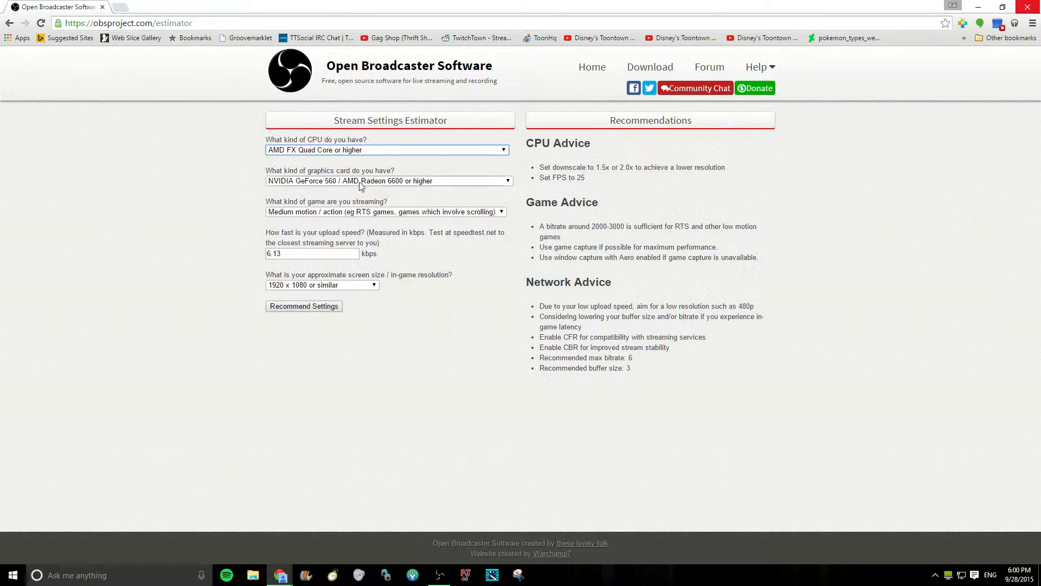
- Select Medium motion / action as the estimator's game type and examine its bitrate and game capture advice
left_click(323, 213)
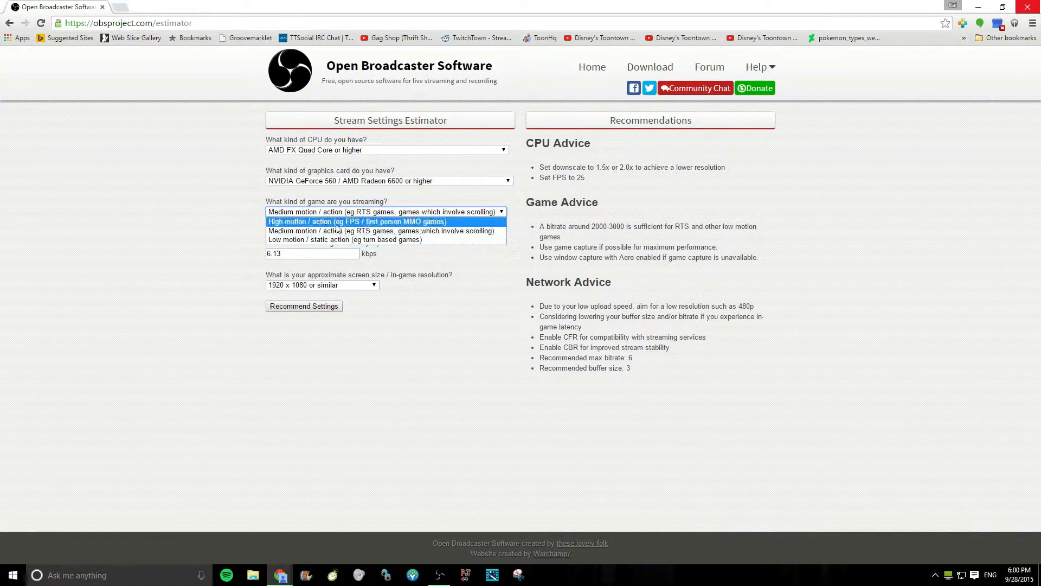
left_click(324, 231)
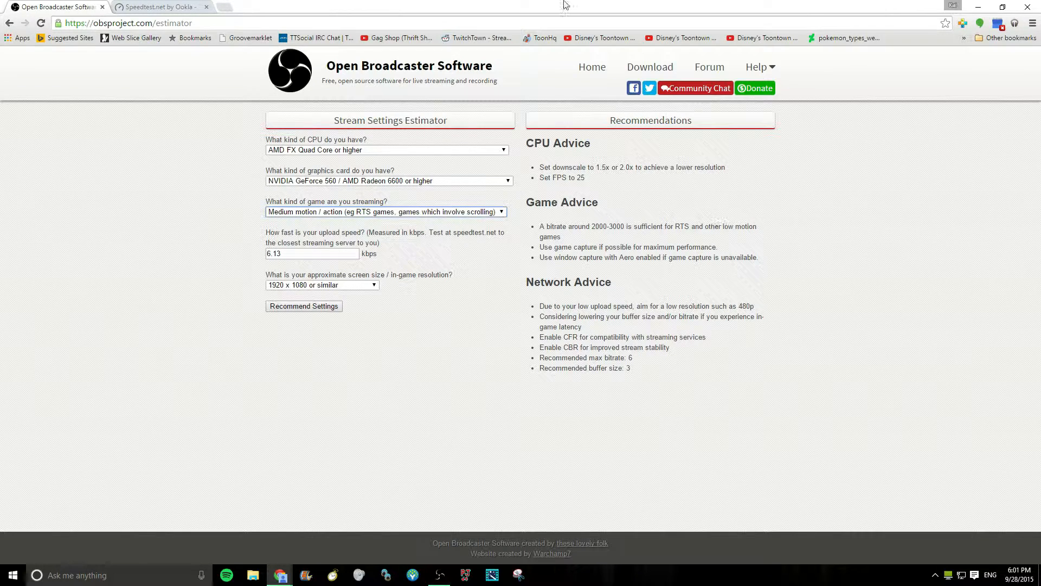
left_click_drag(590, 227, 629, 222)
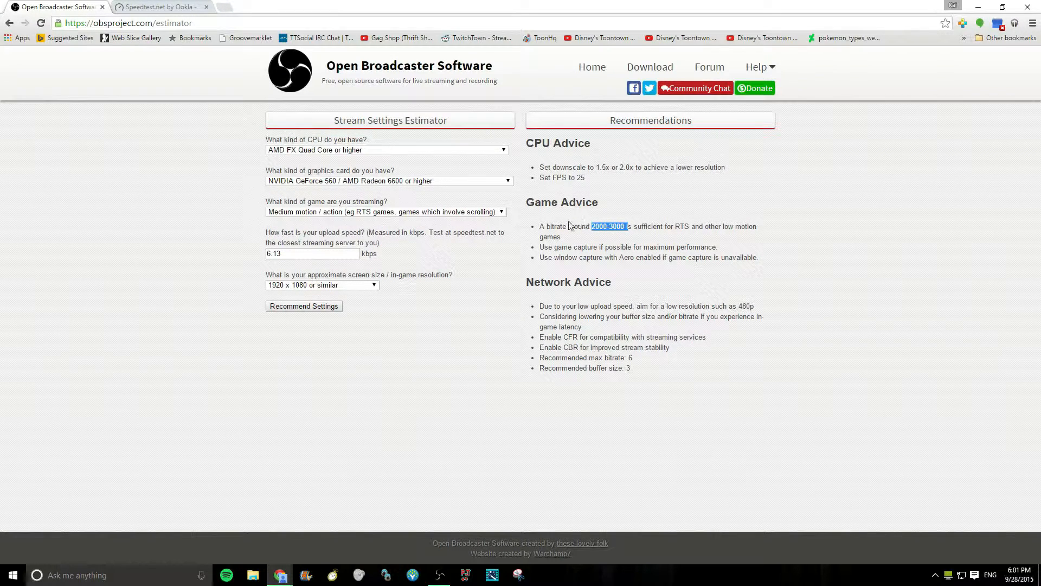
left_click(576, 249)
triple_click(576, 249)
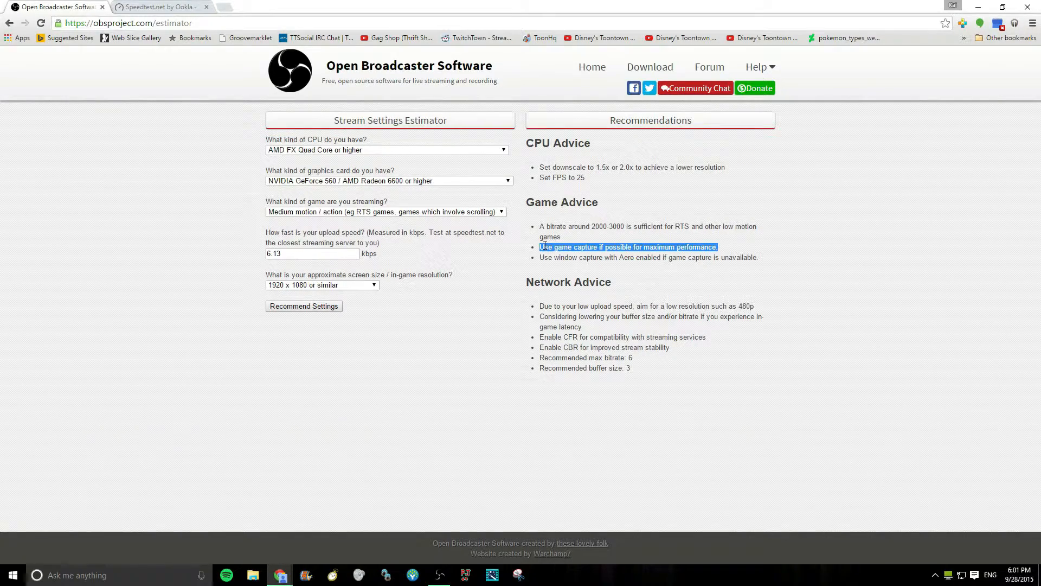
- Switch to Open Broadcaster Software and open its encoding settings
left_click_drag(121, 5, 1040, 8)
left_click(829, 331)
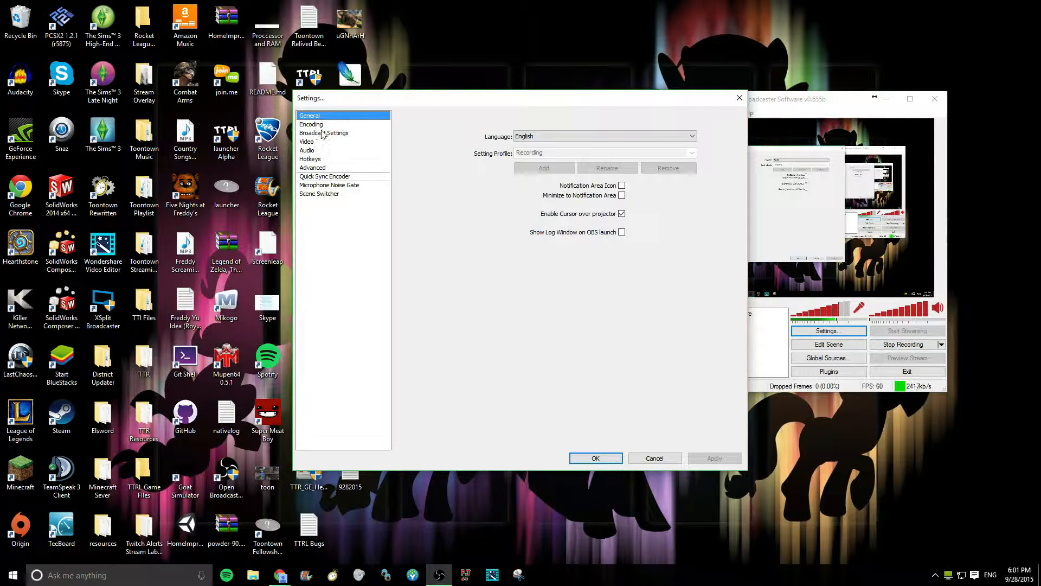
key("Down")
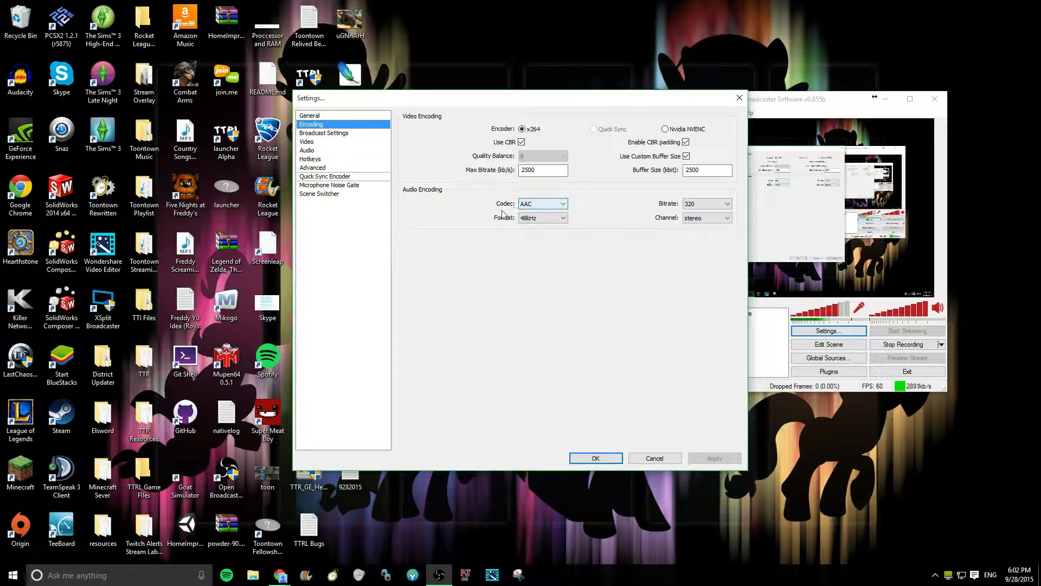
- Set the audio encoding to 48kHz format, a bitrate of 320 and the stereo channel
left_click(540, 219)
left_click(539, 233)
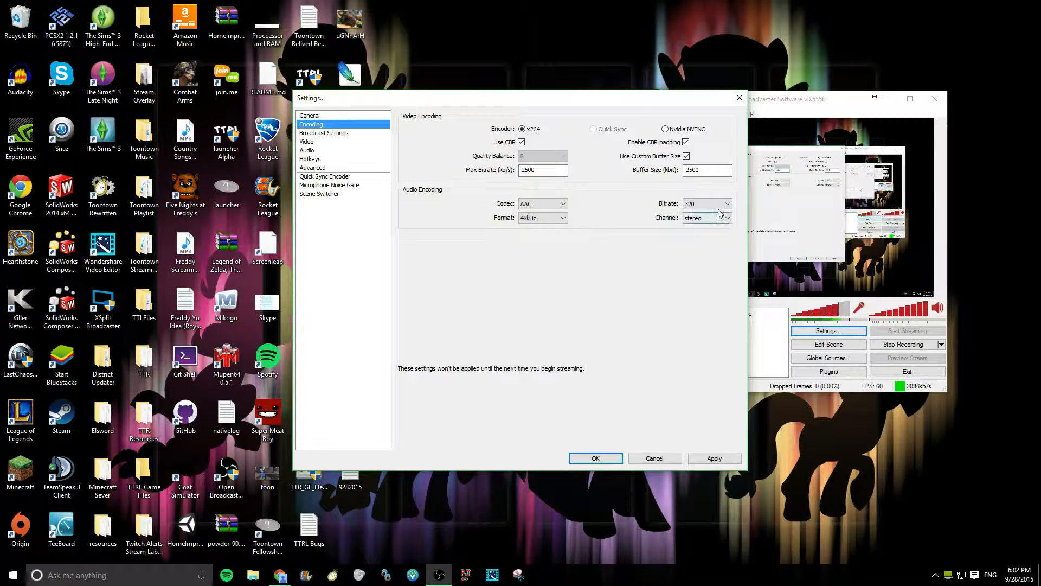
left_click(689, 206)
left_click(690, 210)
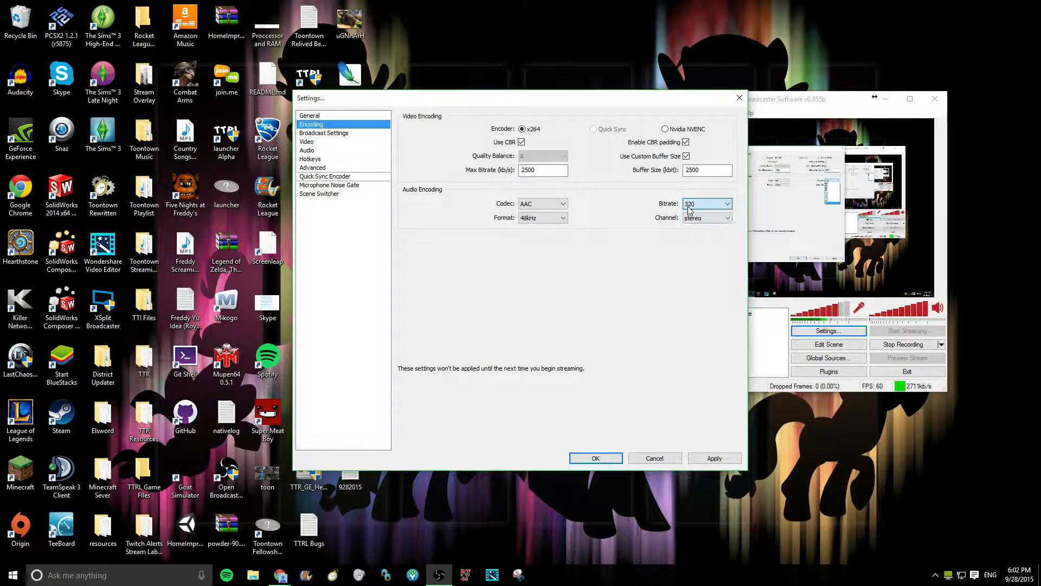
left_click(698, 218)
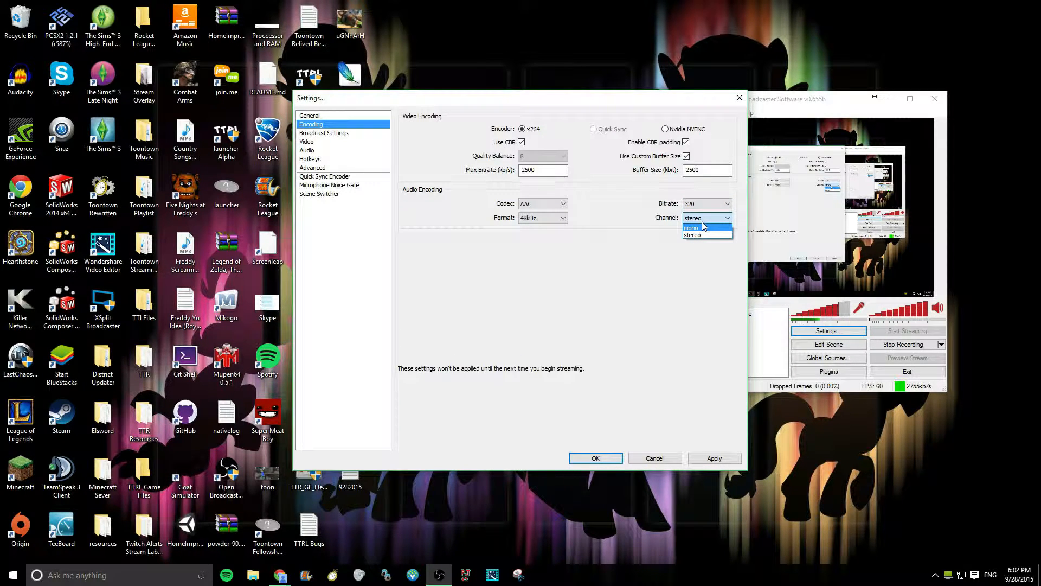
left_click(700, 235)
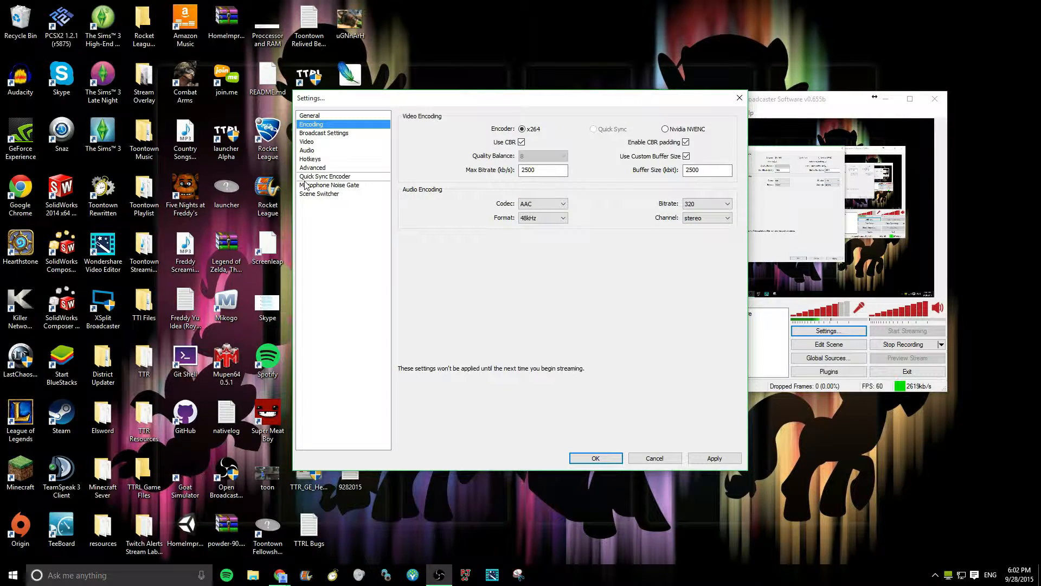
- Discard the encoding changes and set the broadcast mode to Live Stream
left_click(325, 133)
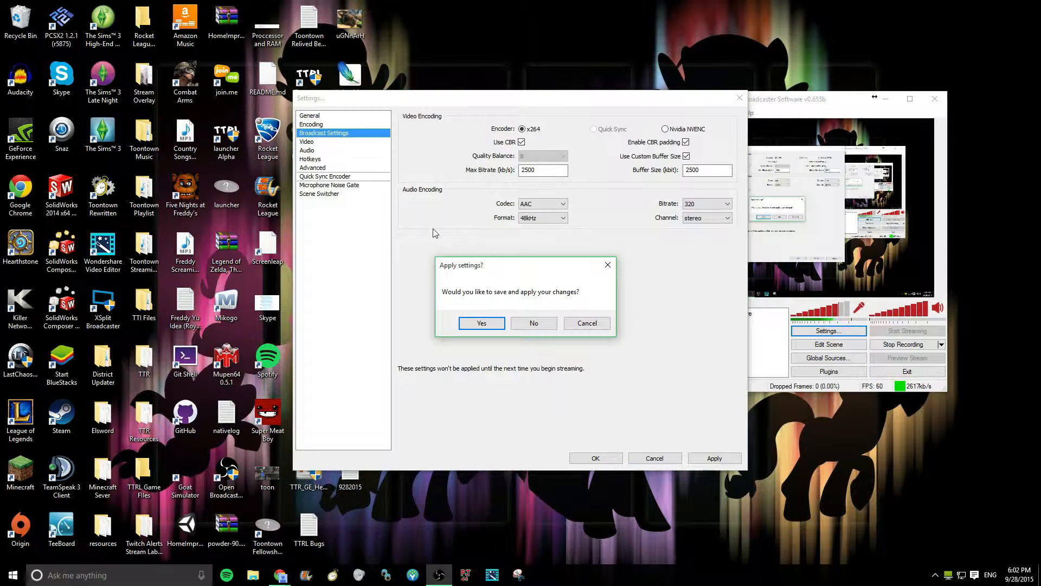
left_click(531, 323)
left_click(536, 126)
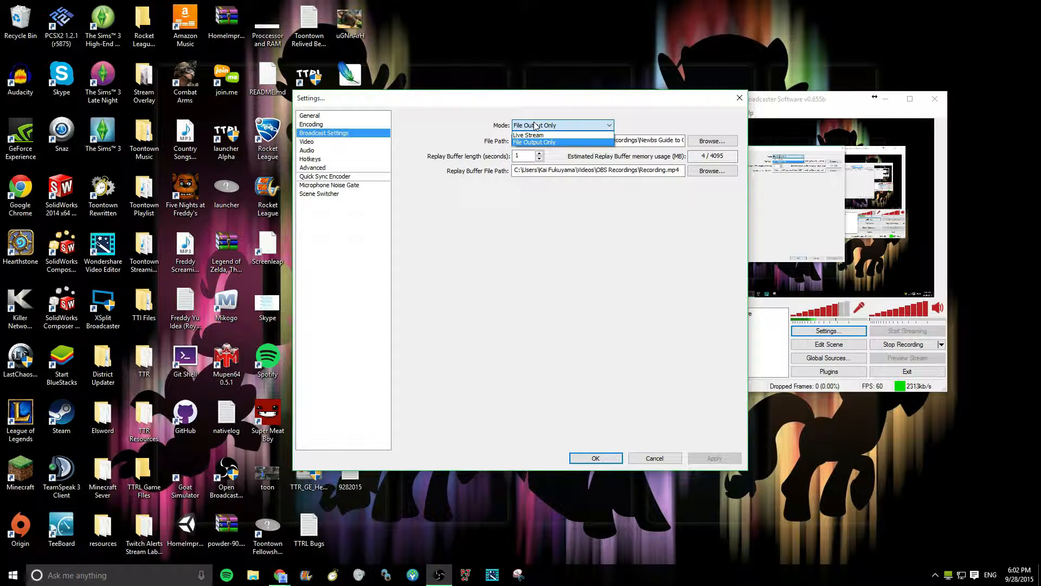
left_click(536, 126)
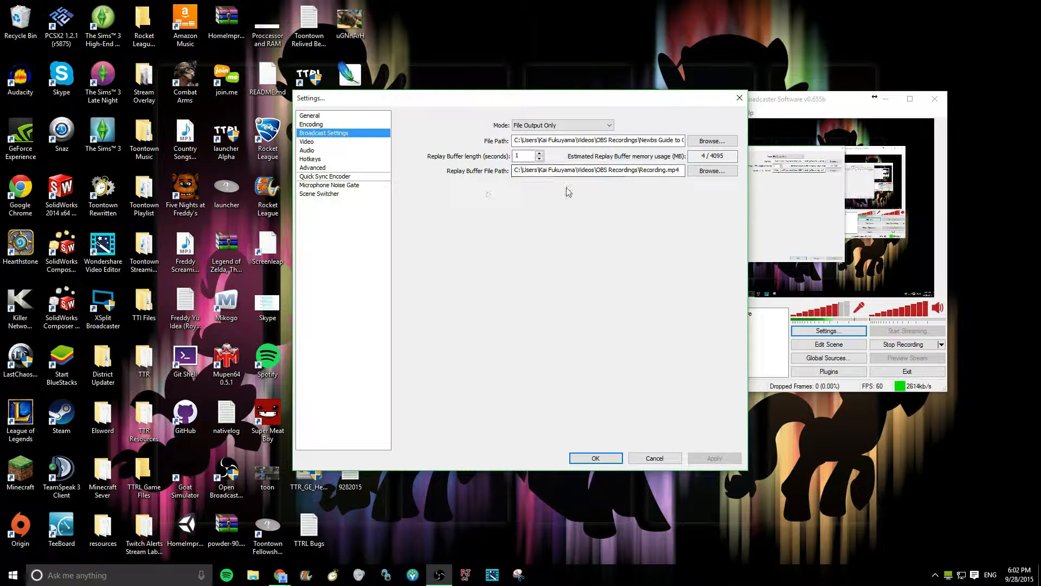
left_click(558, 126)
left_click(560, 135)
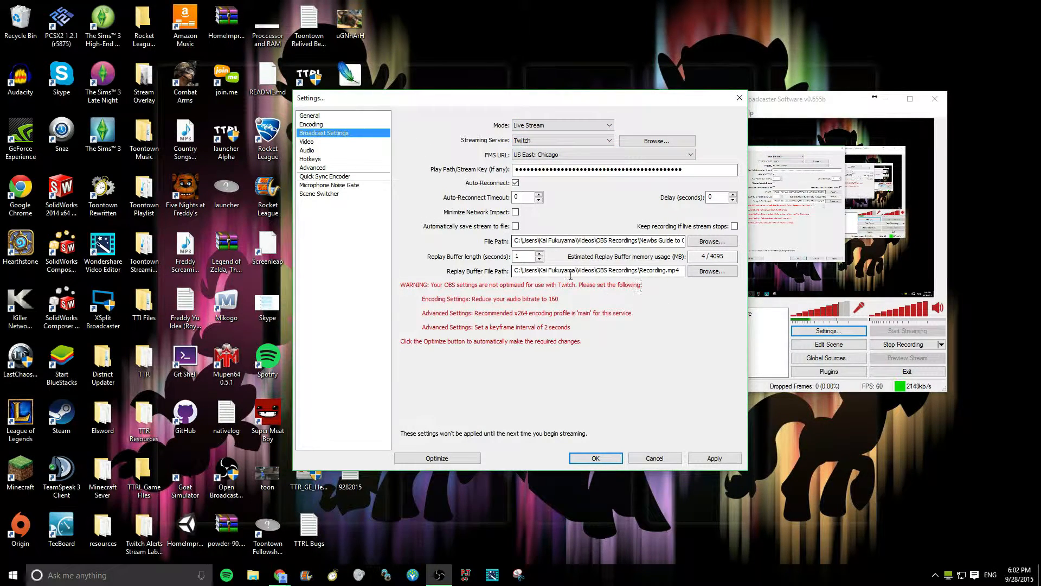
- Choose Twitch as the streaming service with the US West: San Francisco, CA server
left_click(540, 142)
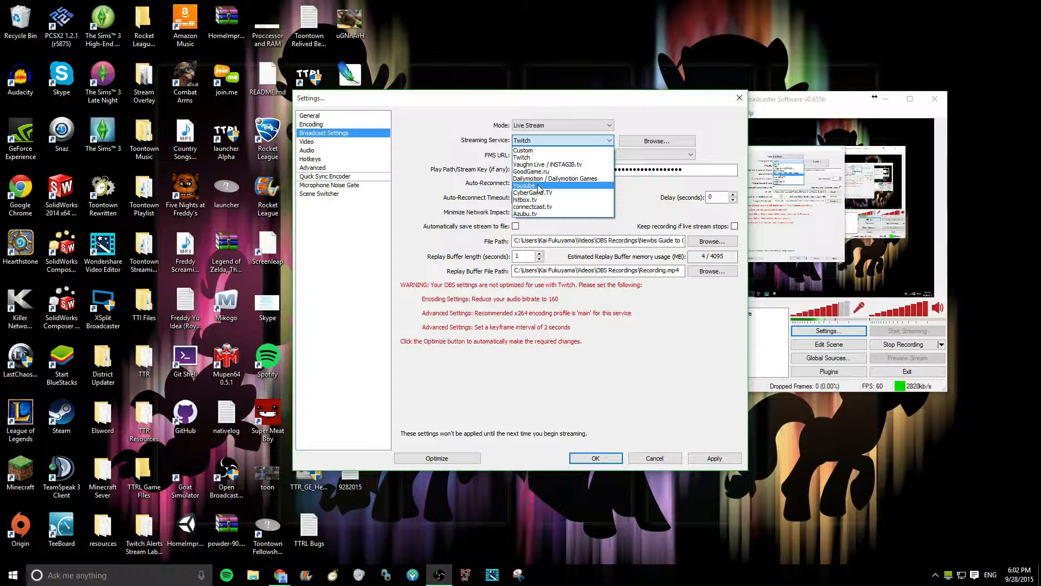
left_click(545, 157)
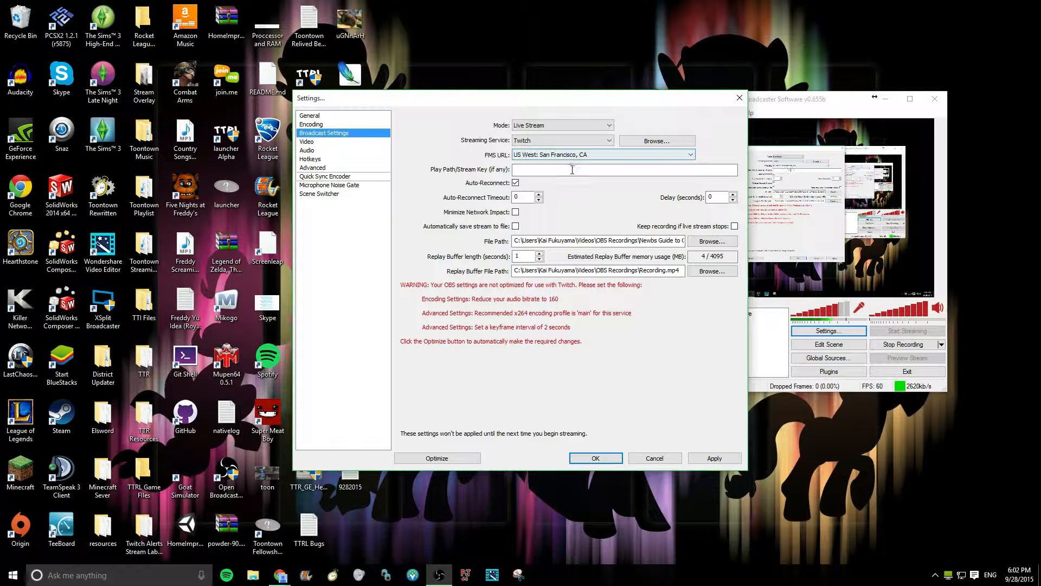
left_click(532, 158)
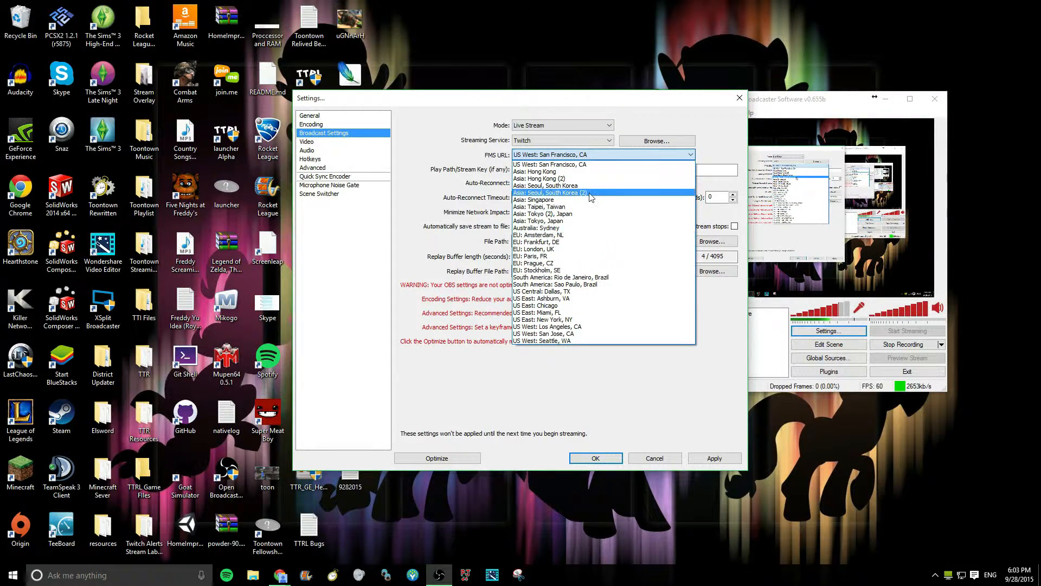
left_click(601, 156)
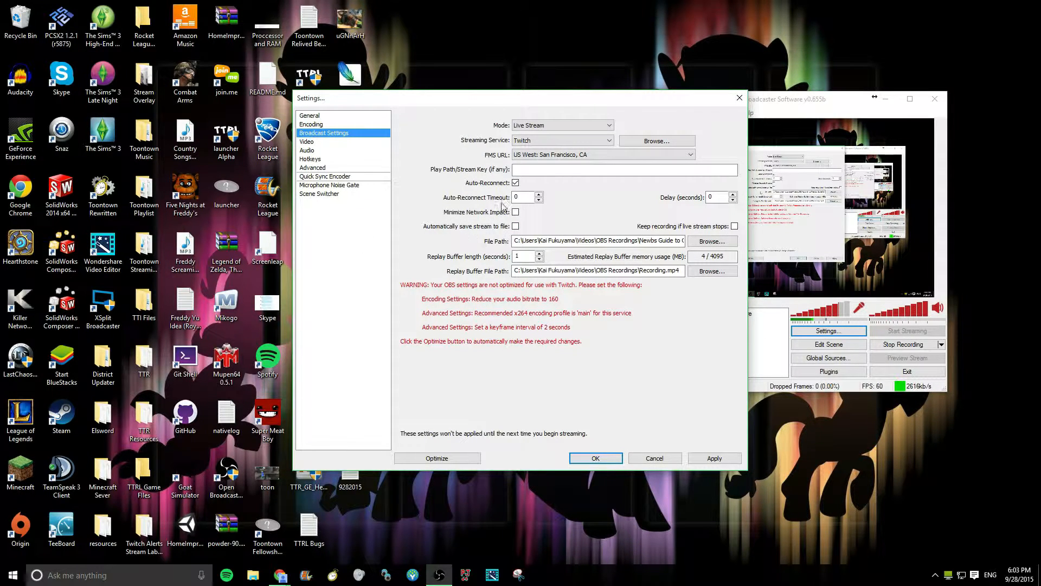
- Save the broadcast changes and set the video adapter to NVIDIA GeForce GTX 750
left_click(301, 142)
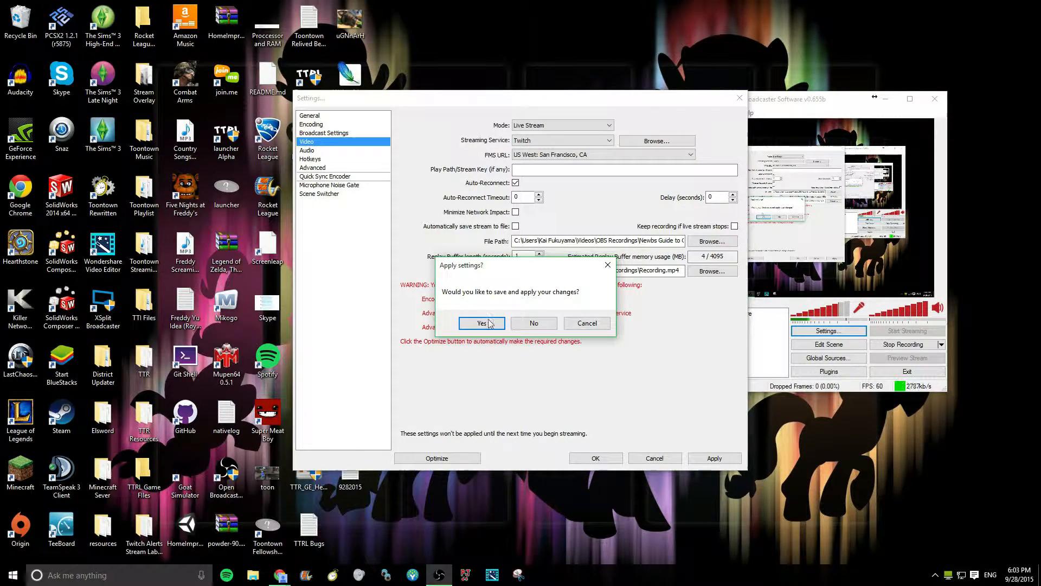
left_click(483, 324)
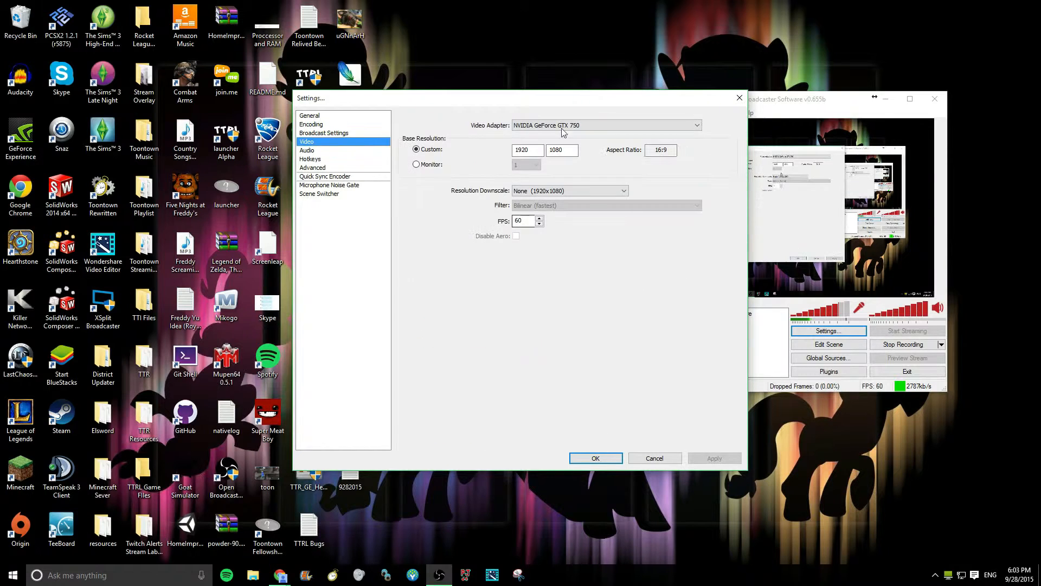
left_click(518, 128)
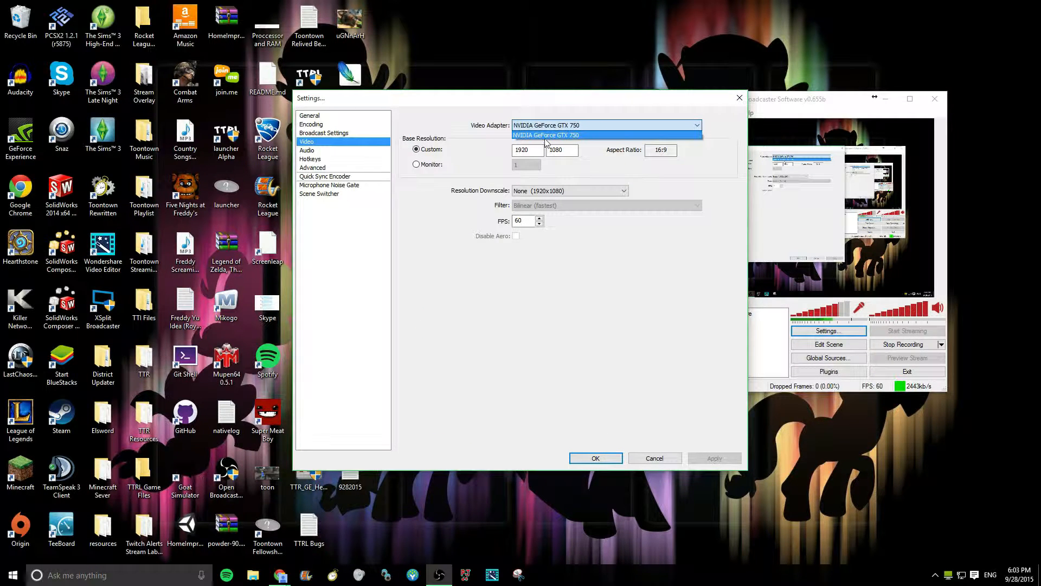
left_click(544, 135)
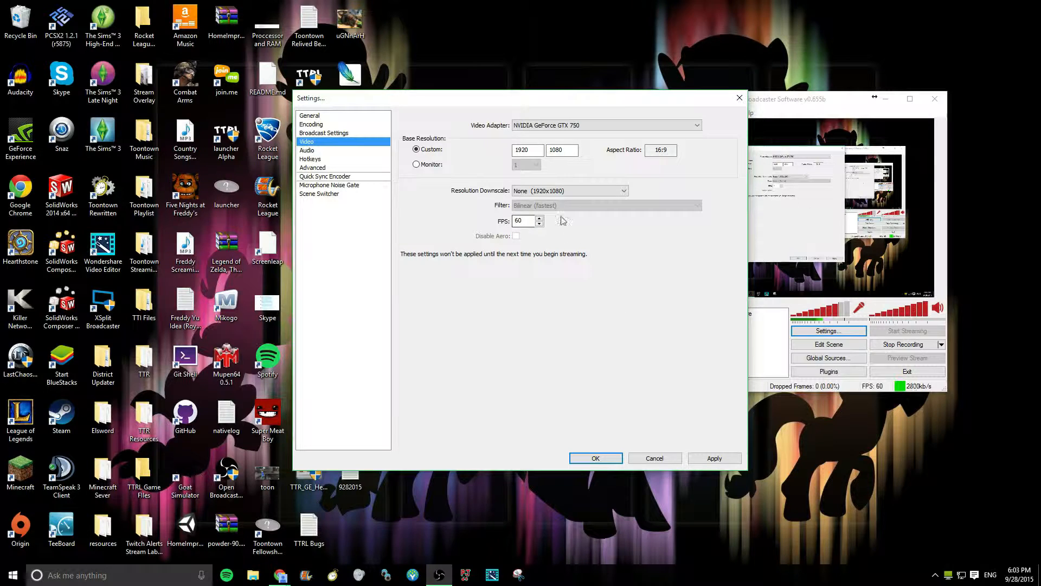
- Review the custom base resolution of 1920 by 1080 and set the resolution downscale to None (1920x1080)
double_click(532, 151)
double_click(556, 151)
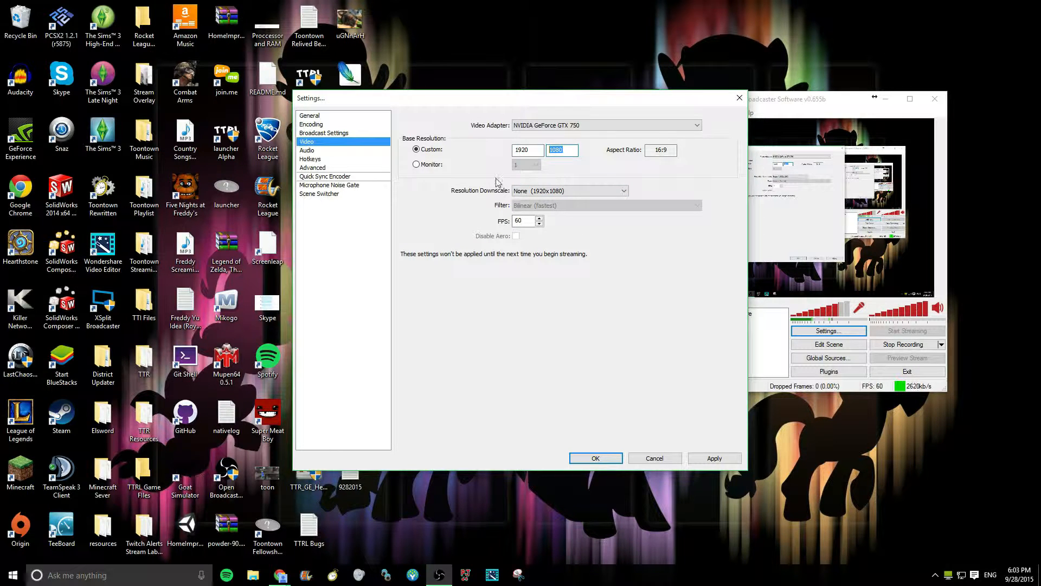
left_click(531, 196)
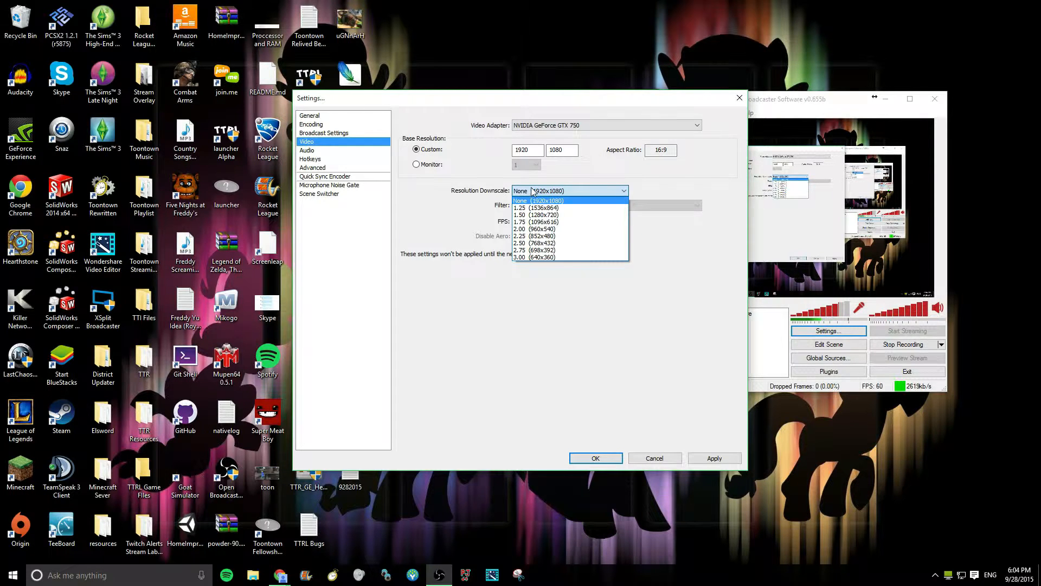
left_click(543, 201)
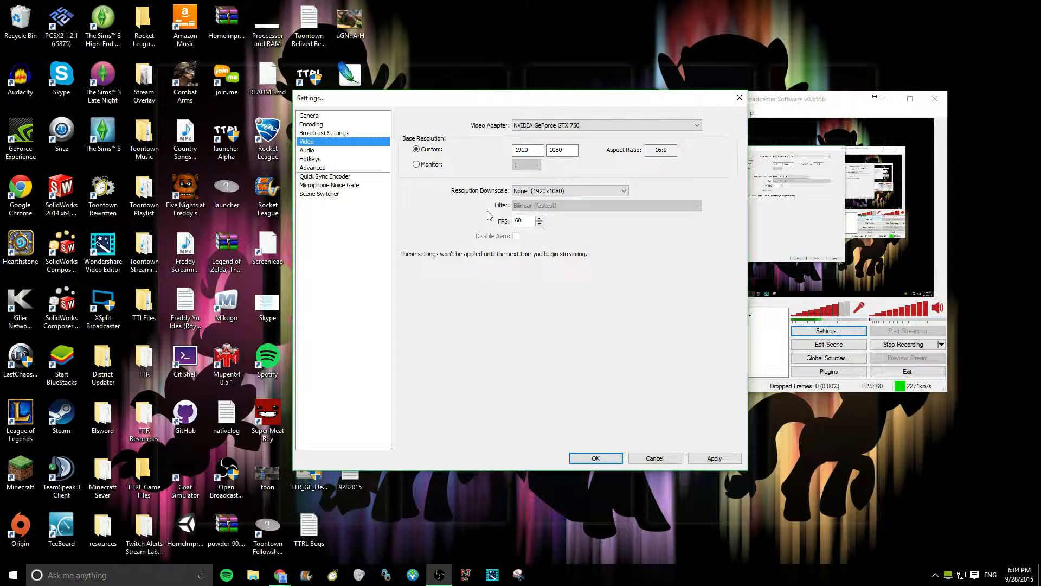
- Leave the video settings without saving, and choose Default desktop audio with the Logitech USB Headset as microphone
left_click(307, 150)
left_click(523, 323)
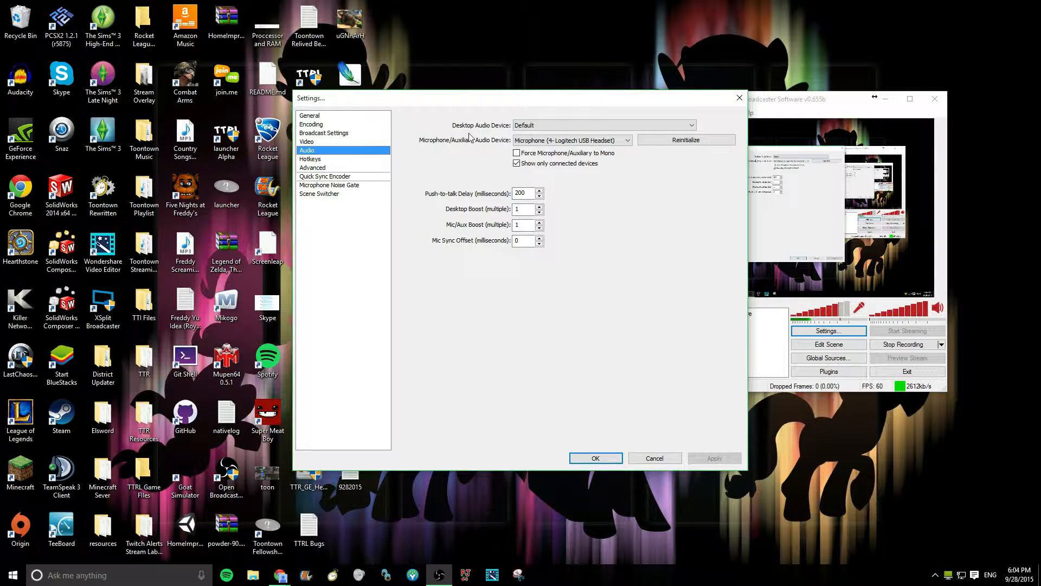
left_click(549, 125)
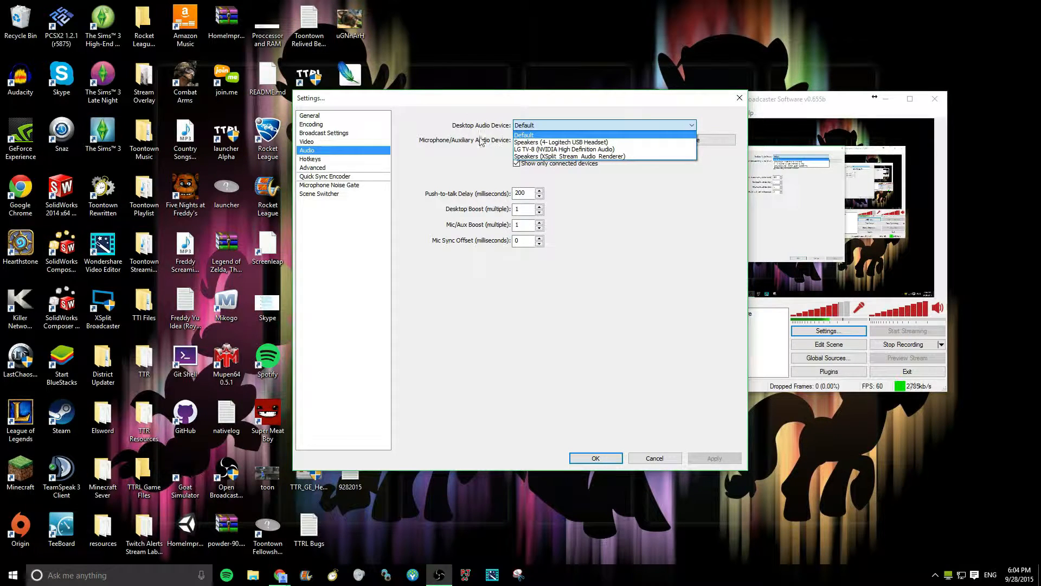
left_click(536, 135)
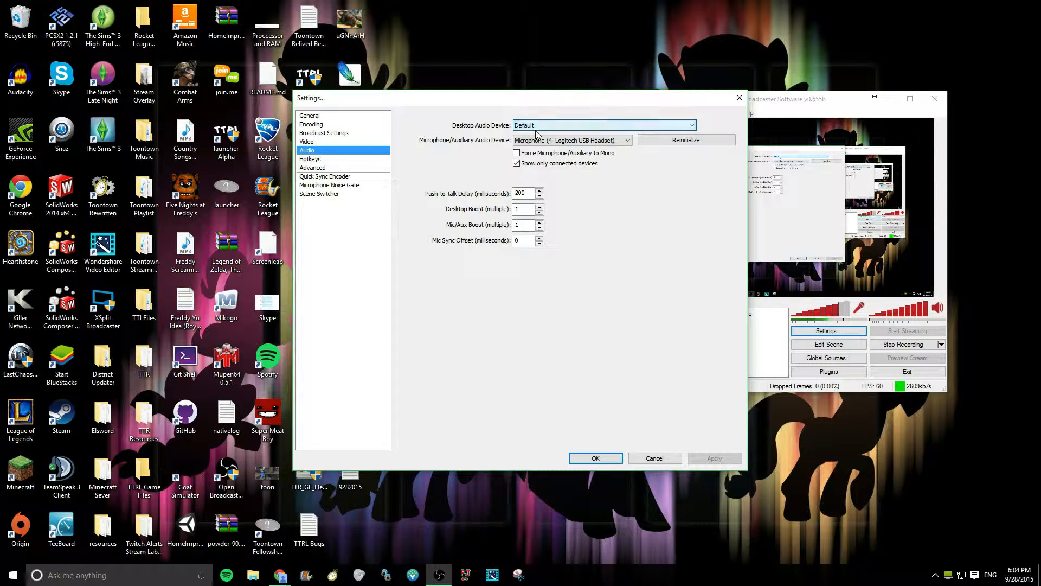
left_click(602, 141)
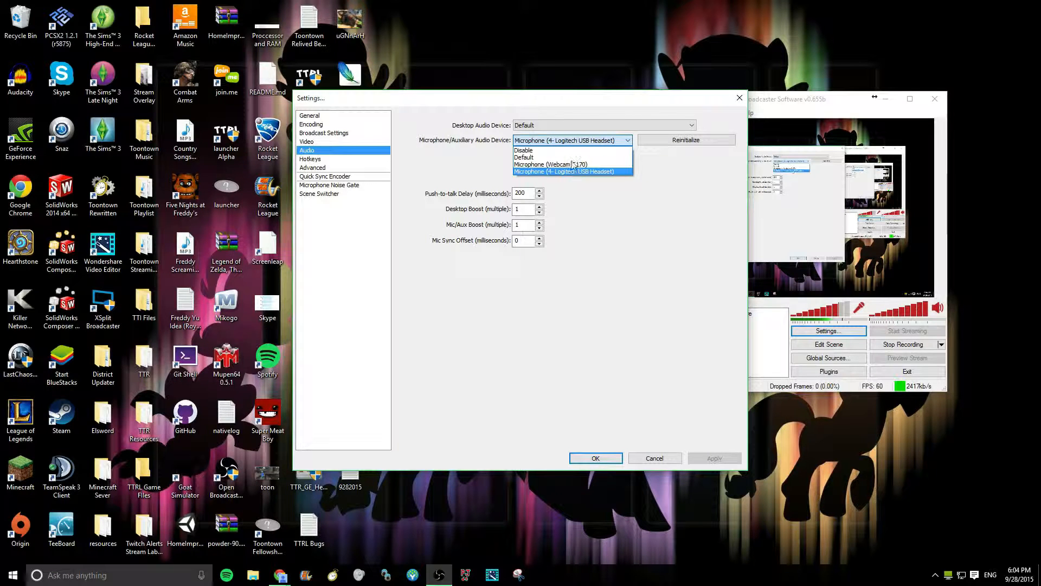
left_click(561, 140)
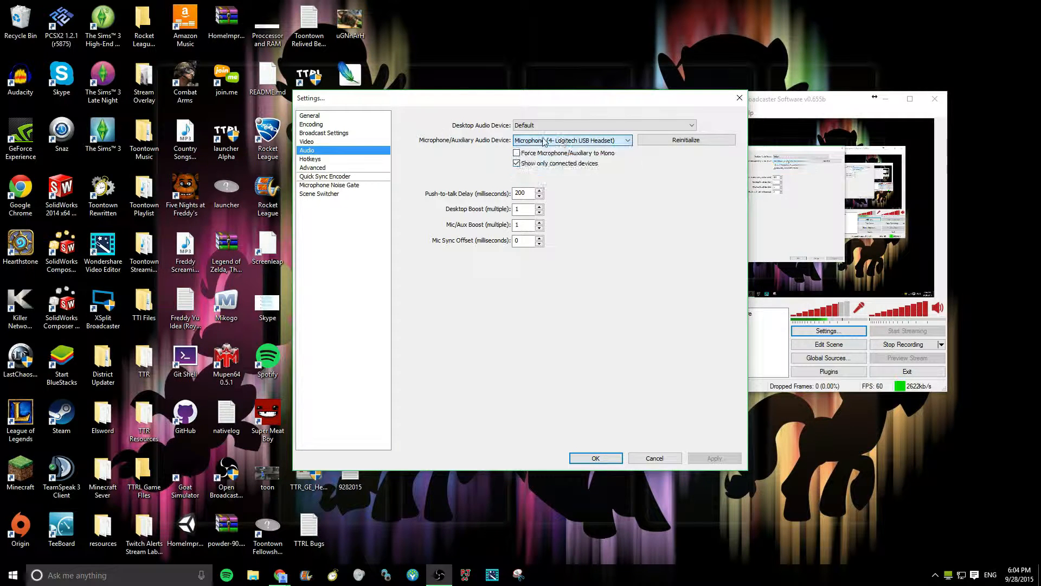
- Clear the start and stop hotkeys for streaming and recording, and move to the advanced settings without saving
left_click(311, 159)
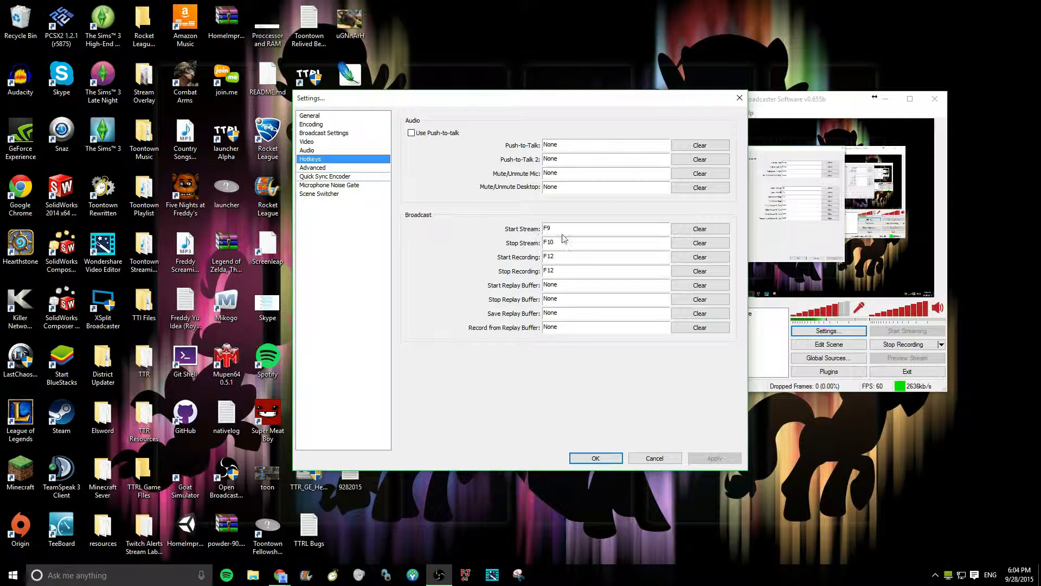
left_click(700, 229)
left_click(700, 242)
left_click(708, 258)
left_click(701, 271)
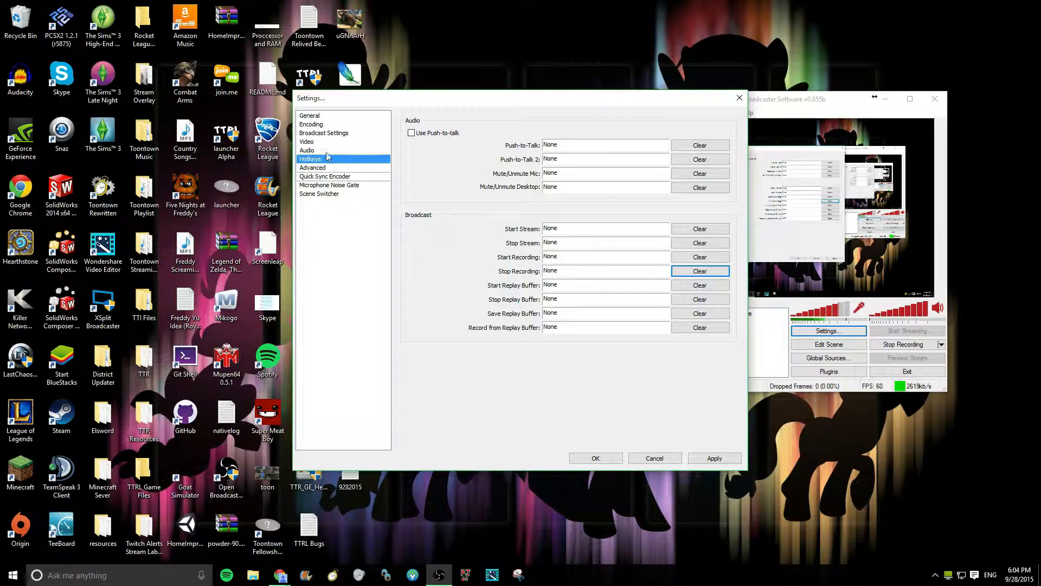
left_click(313, 168)
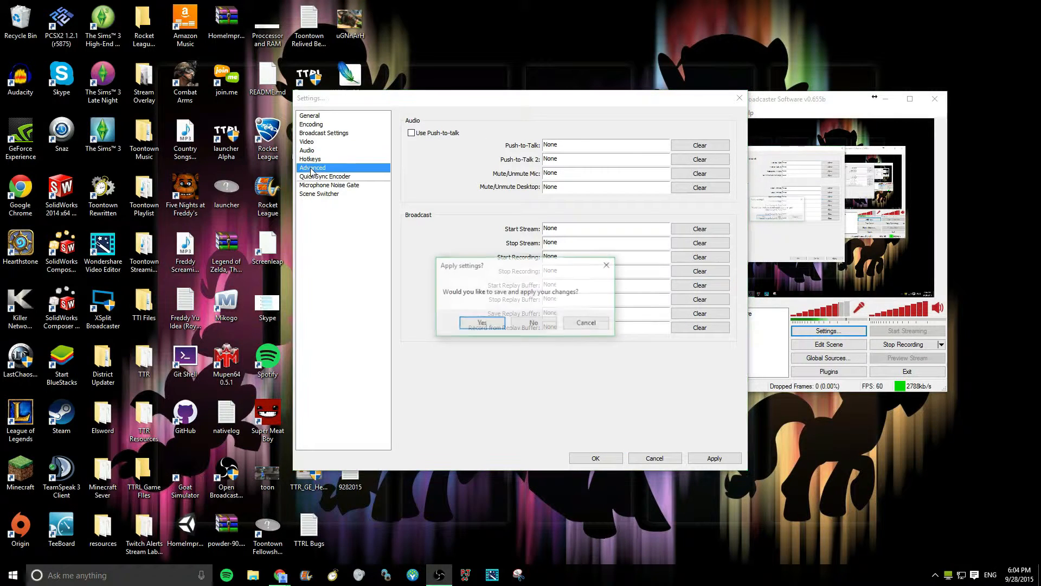
left_click(534, 323)
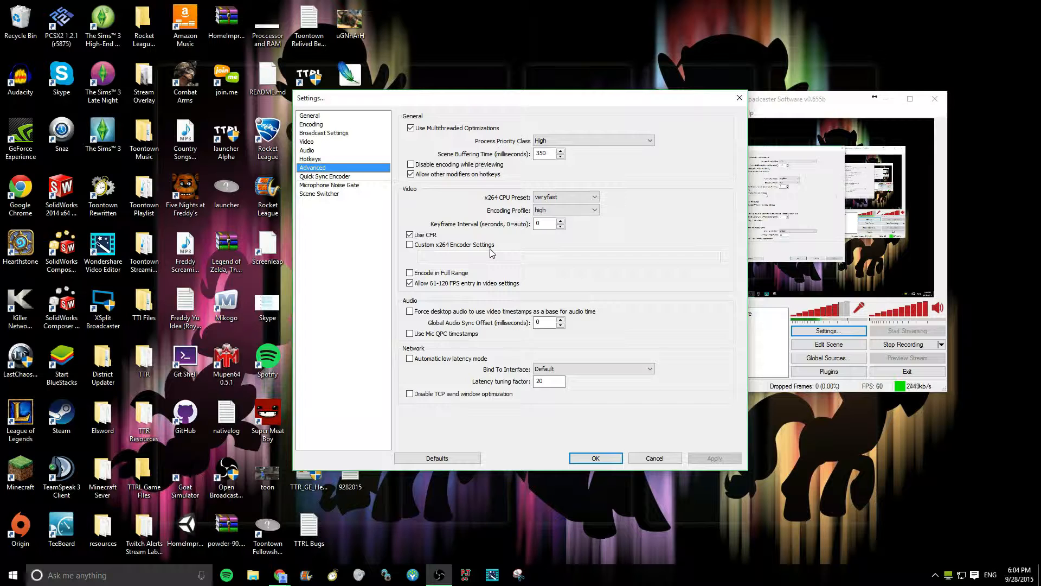
- Keep the process priority class at High, set the x264 CPU preset to veryfast, and save the advanced settings
left_click(549, 141)
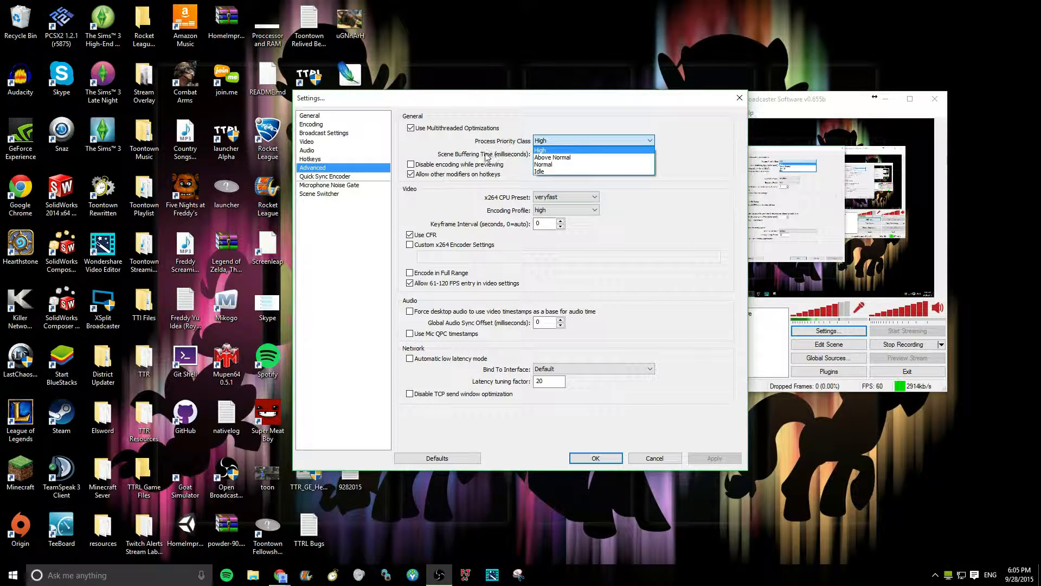
left_click(547, 141)
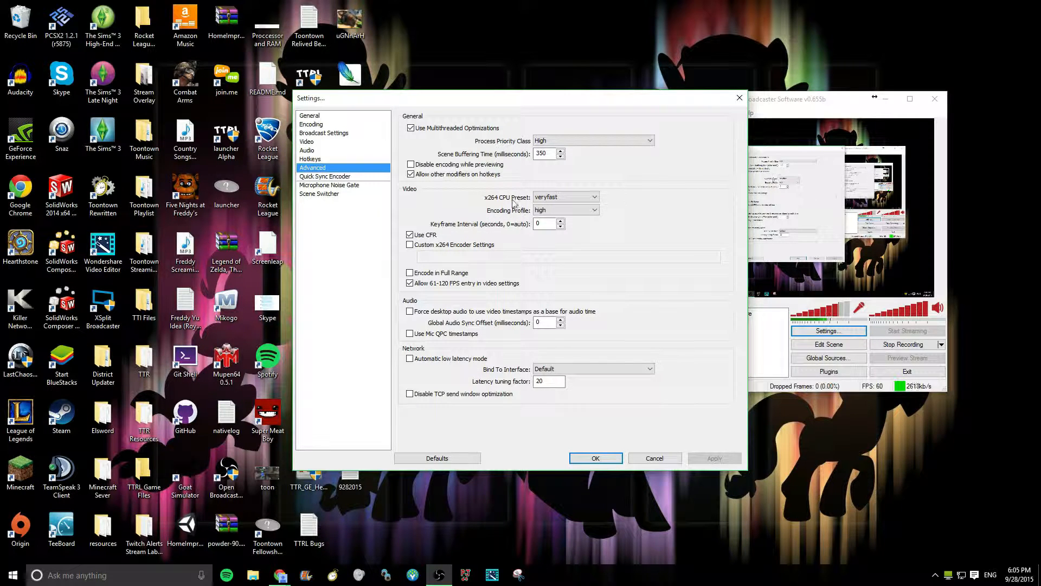
left_click(594, 197)
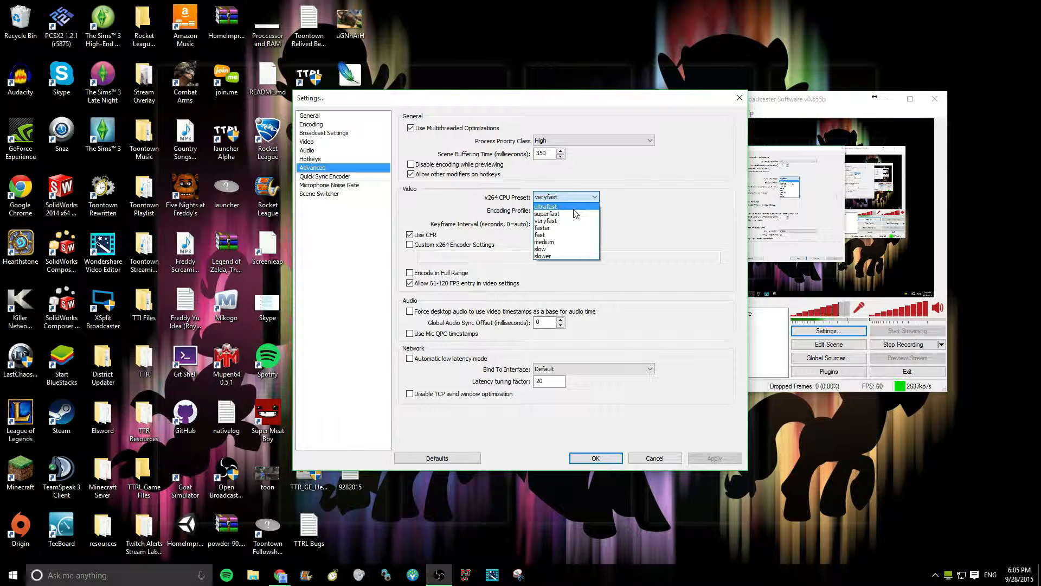
left_click(553, 223)
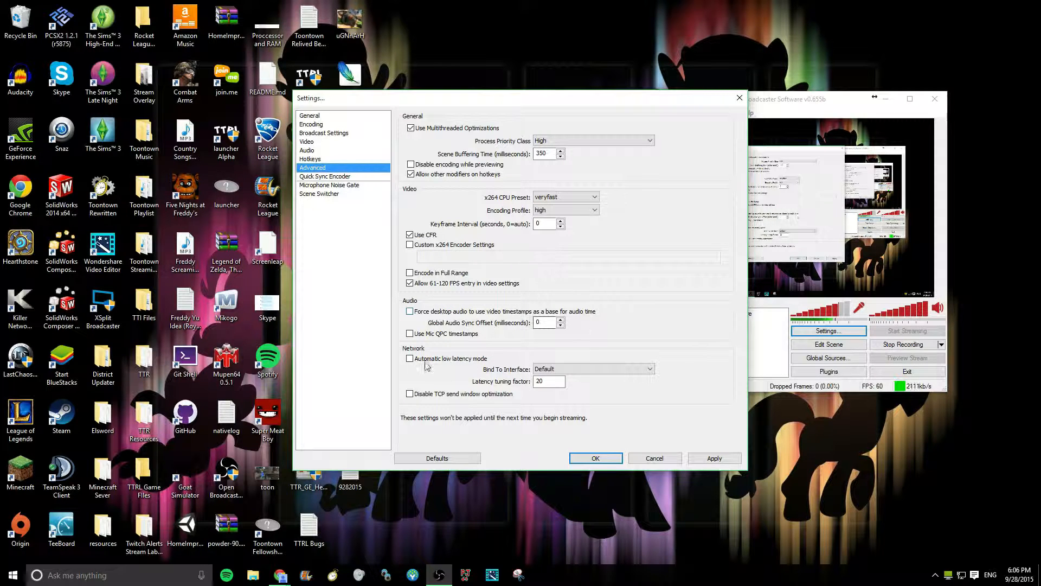
left_click(341, 177)
left_click(483, 324)
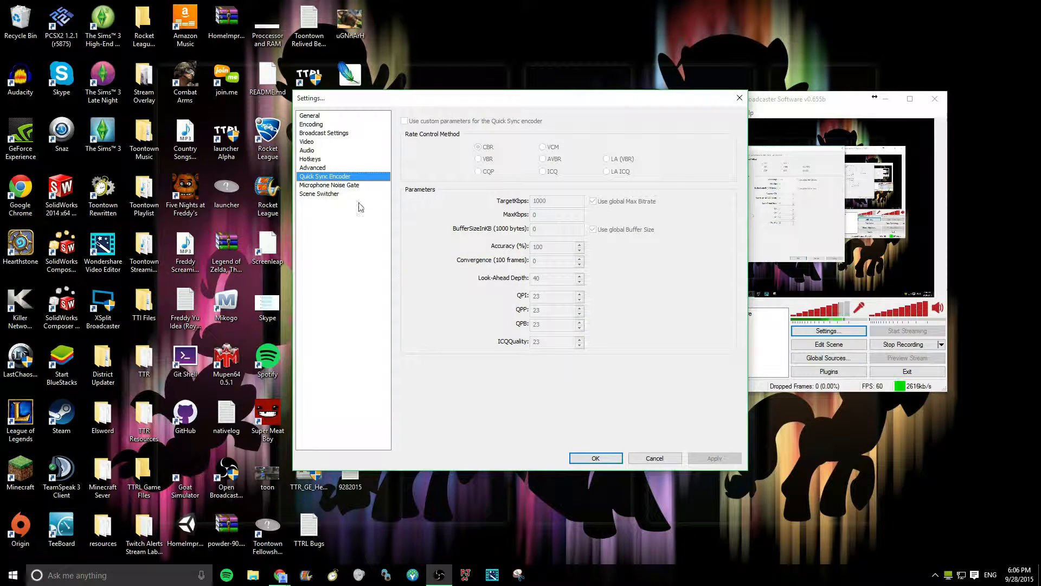
- Review the encoder choices, microphone noise gate and scene switcher settings, and close the settings window
left_click(323, 116)
left_click(314, 124)
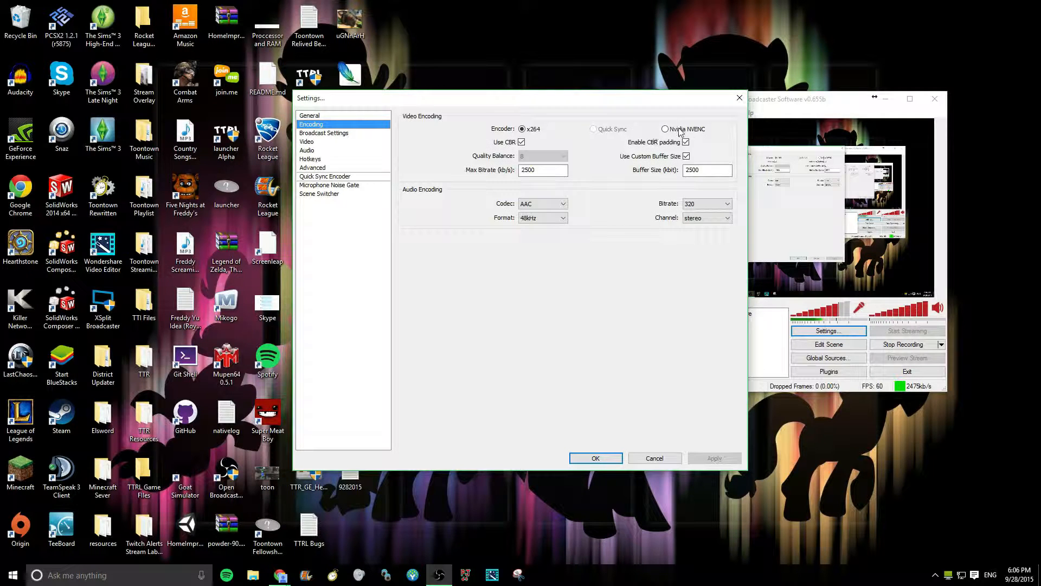
left_click(334, 186)
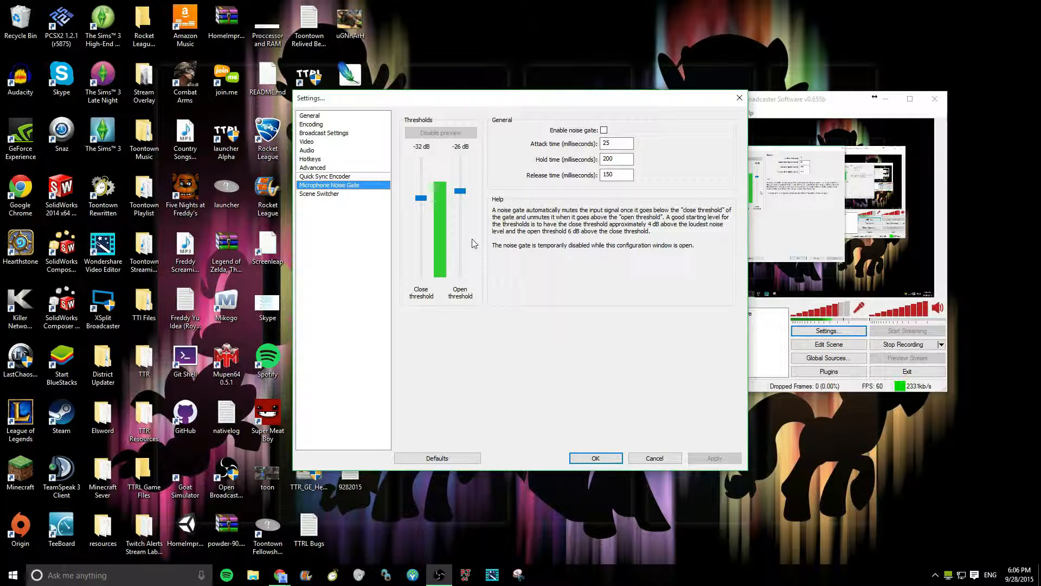
left_click(349, 194)
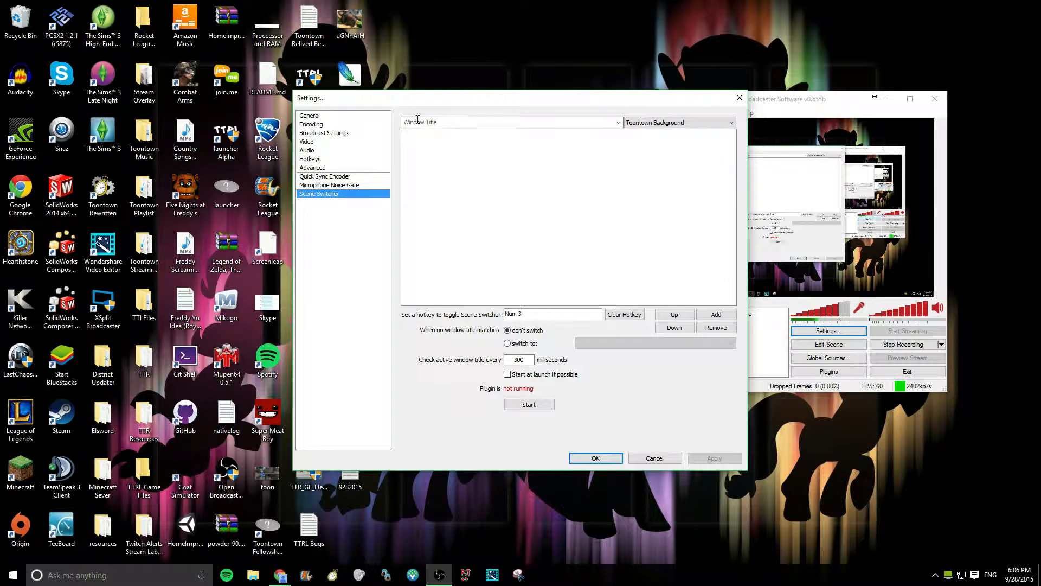
left_click(738, 97)
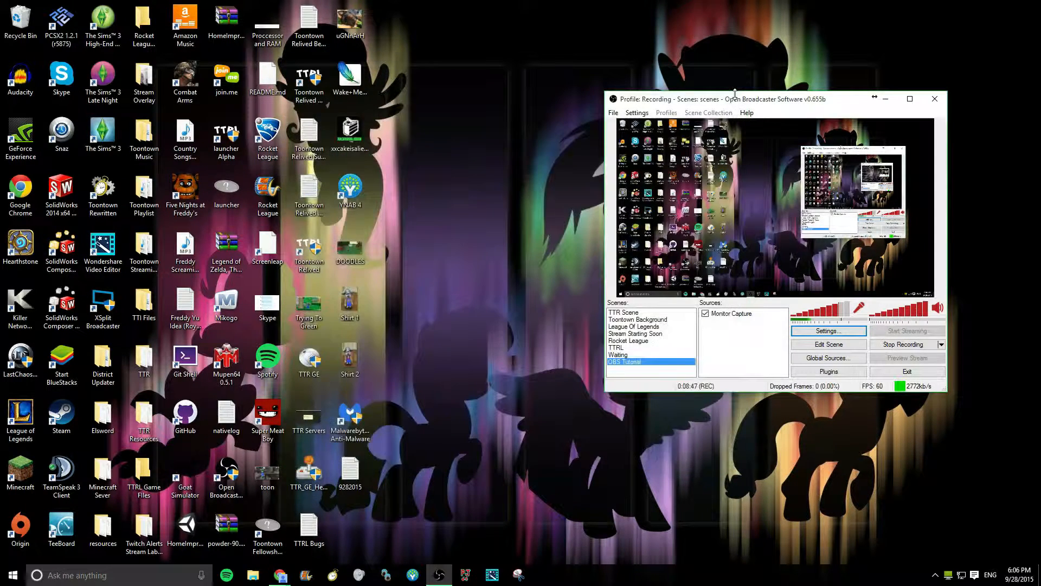